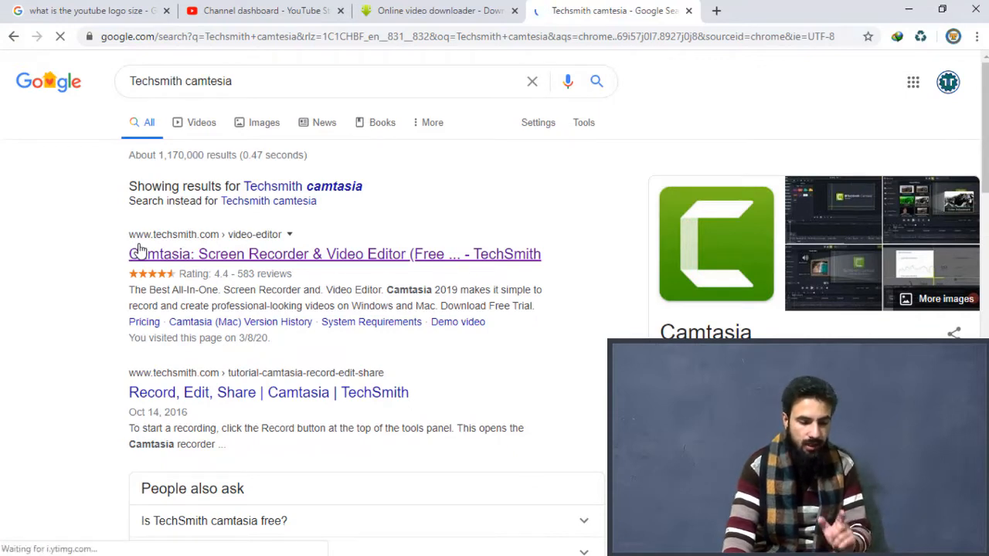
- Try to download the Windows free trial of Camtasia from TechSmith's video editor page in the search results
left_click(200, 258)
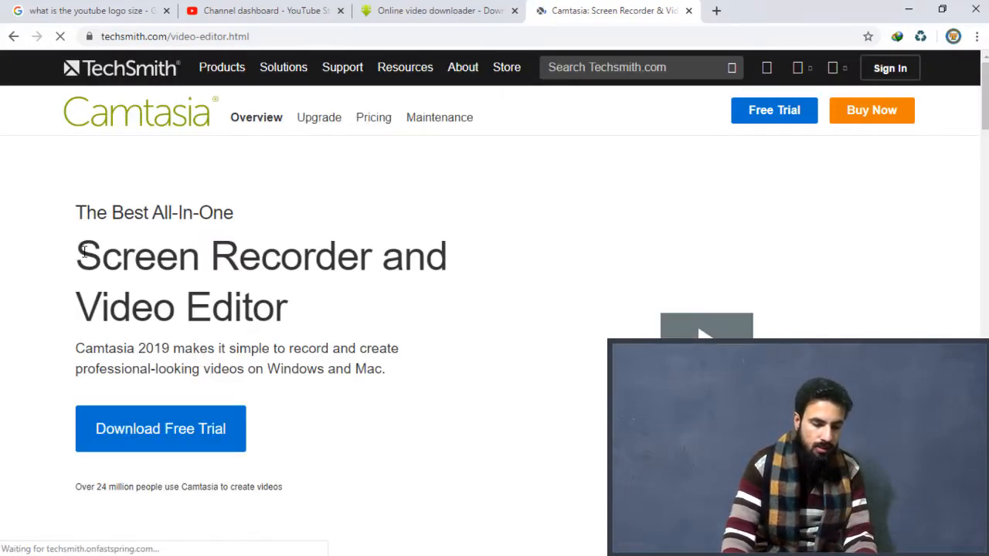
left_click_drag(85, 252, 413, 320)
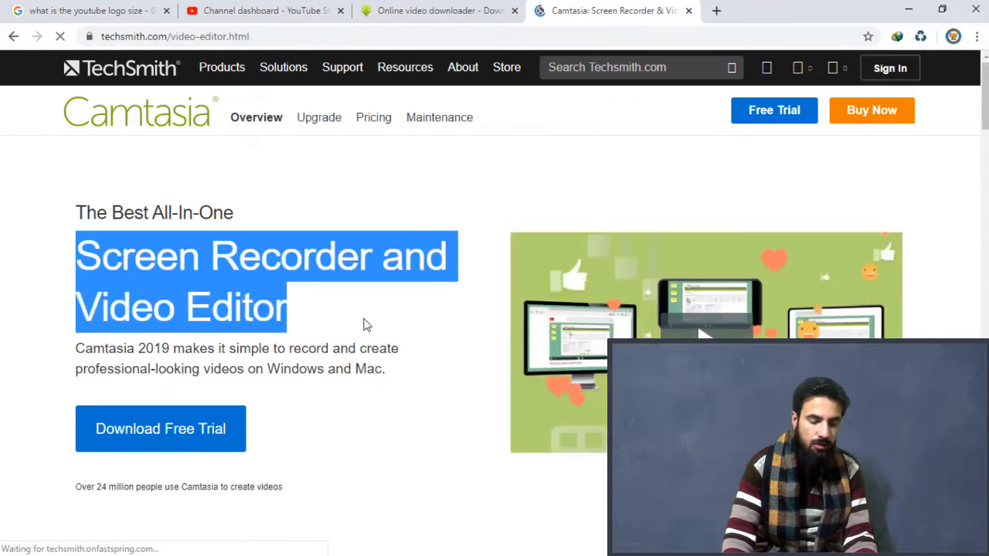
scroll(298, 349, "down", 2)
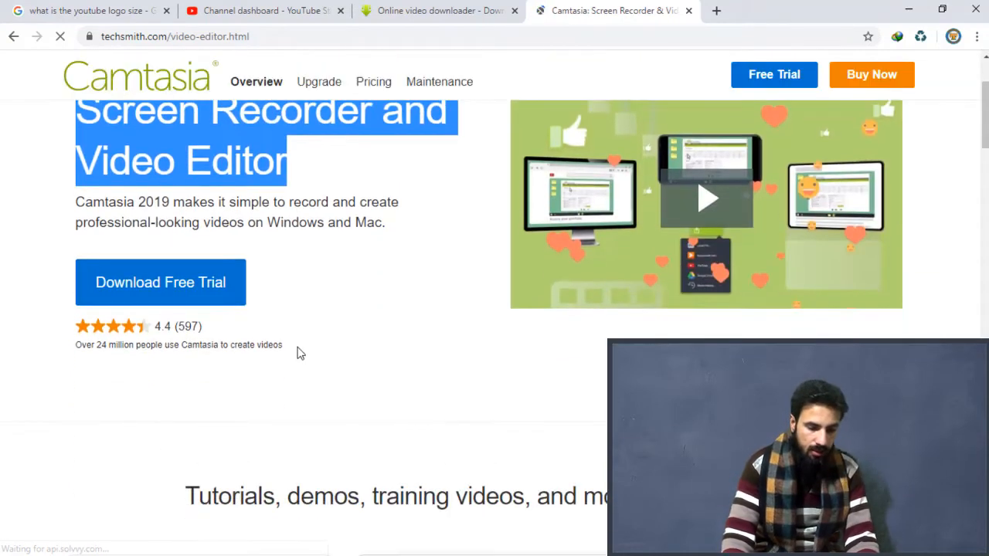
left_click(319, 315)
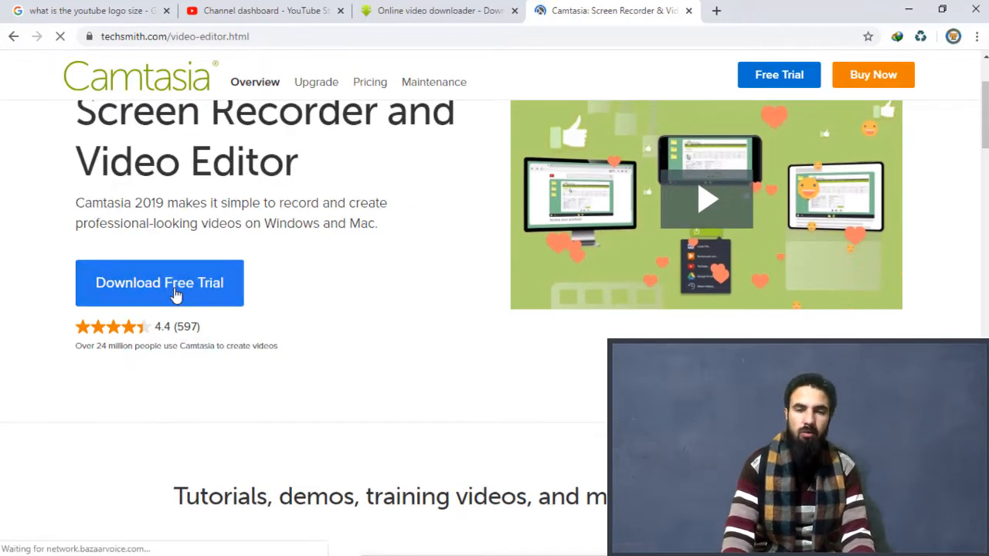
left_click(176, 295)
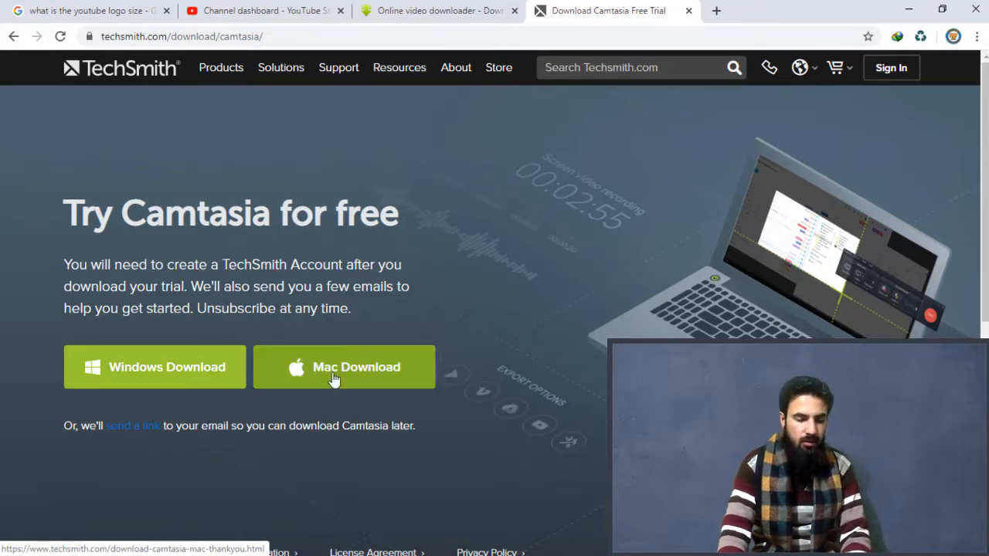
left_click(160, 383)
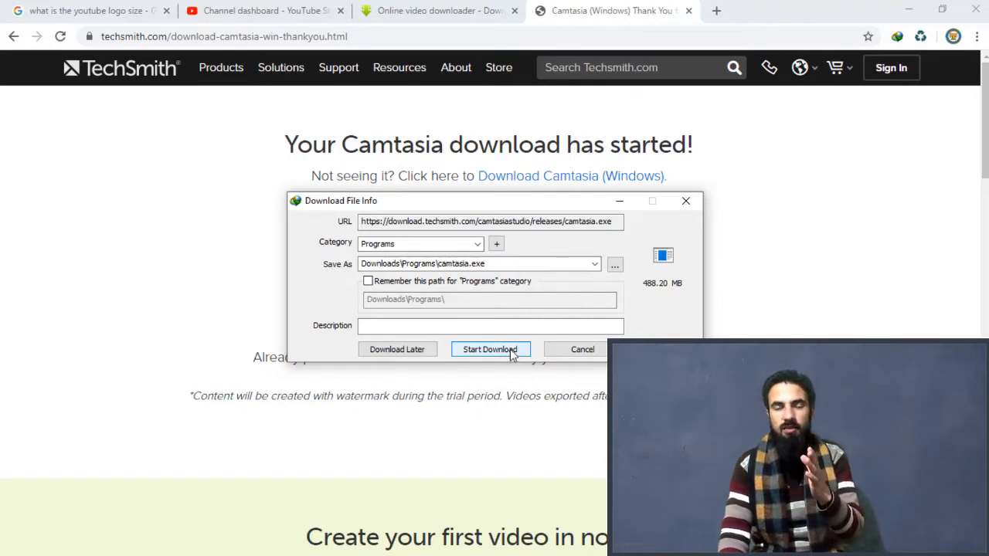
left_click(569, 350)
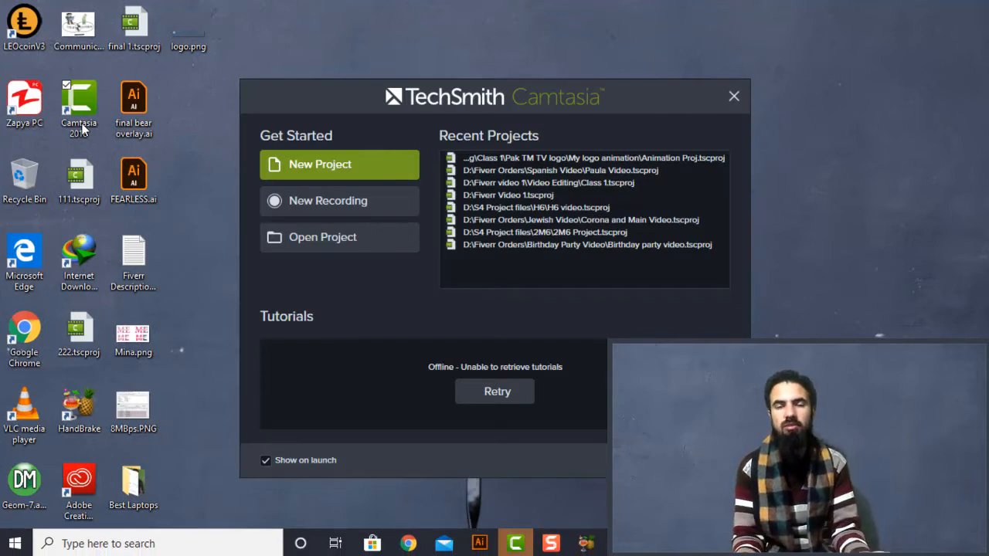
- Switch to Camtasia, create a new project and rename Track 1 to "layer 1"
left_click_drag(428, 101, 452, 125)
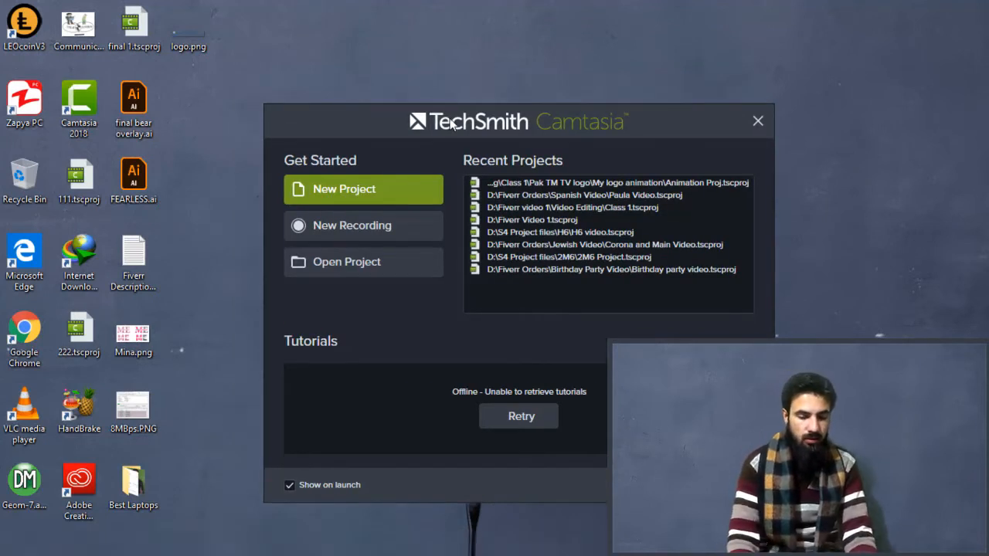
left_click(360, 197)
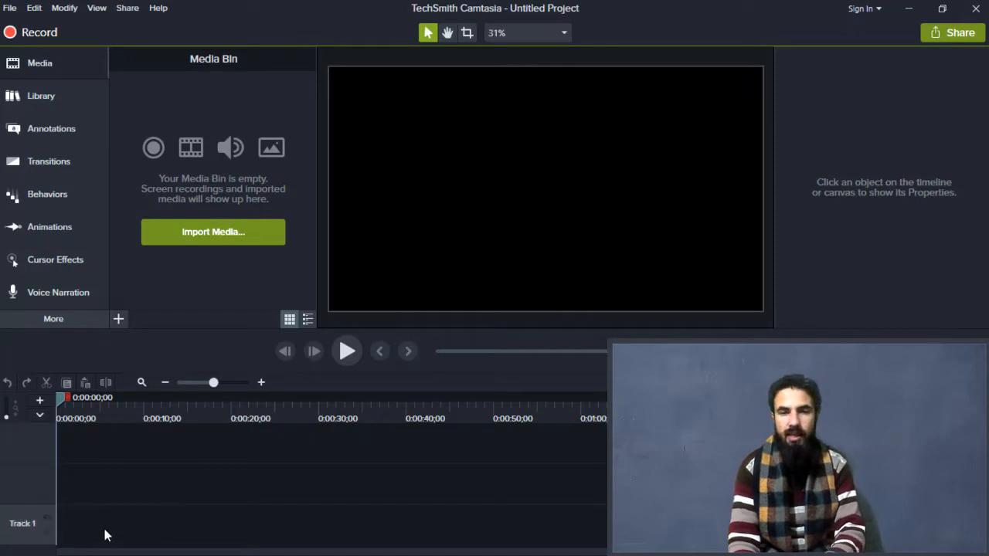
double_click(21, 525)
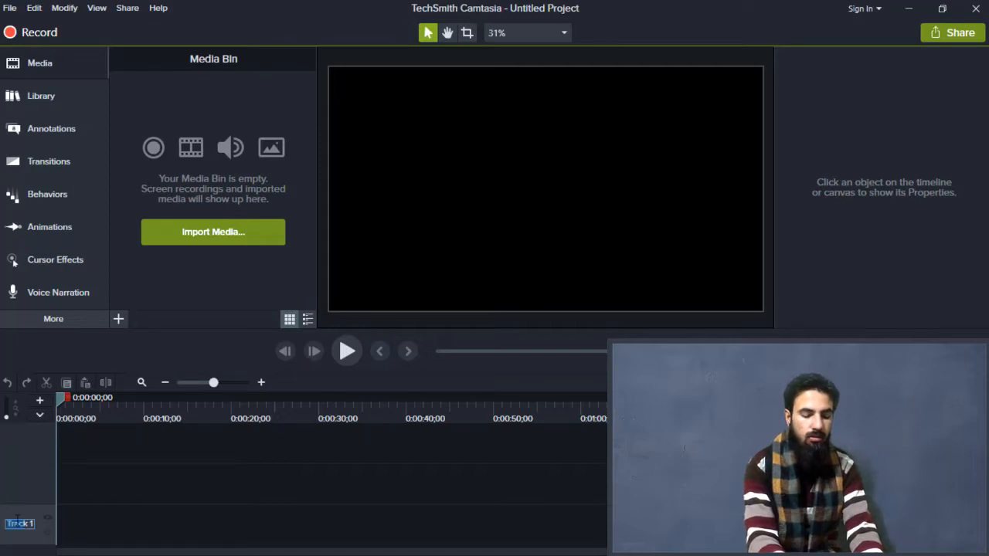
key("BackSpace")
type("lay")
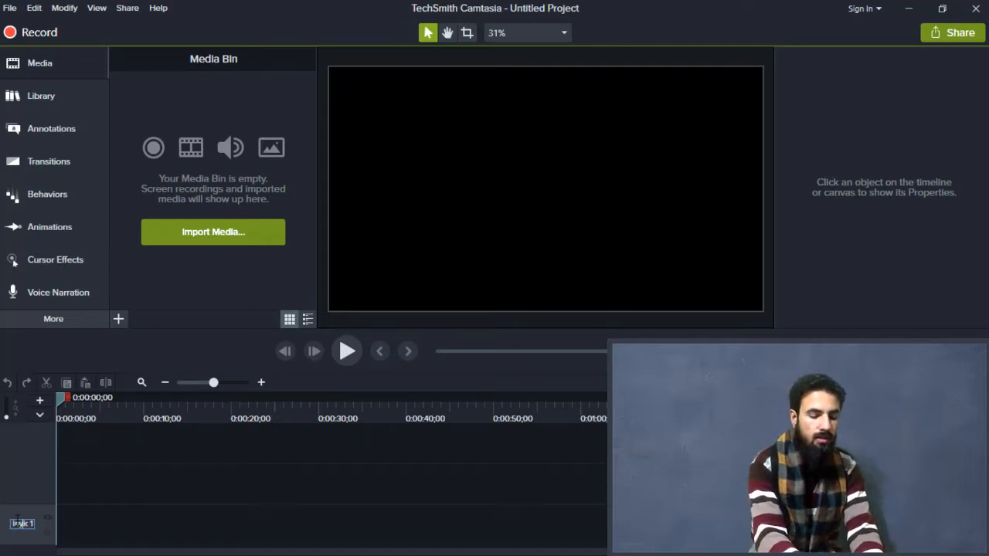
type("er 1")
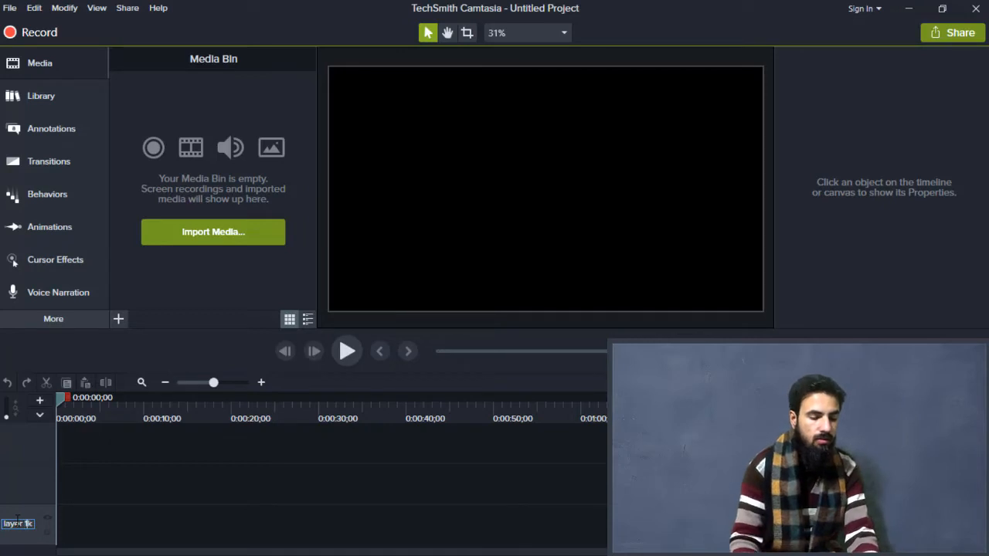
key("Return")
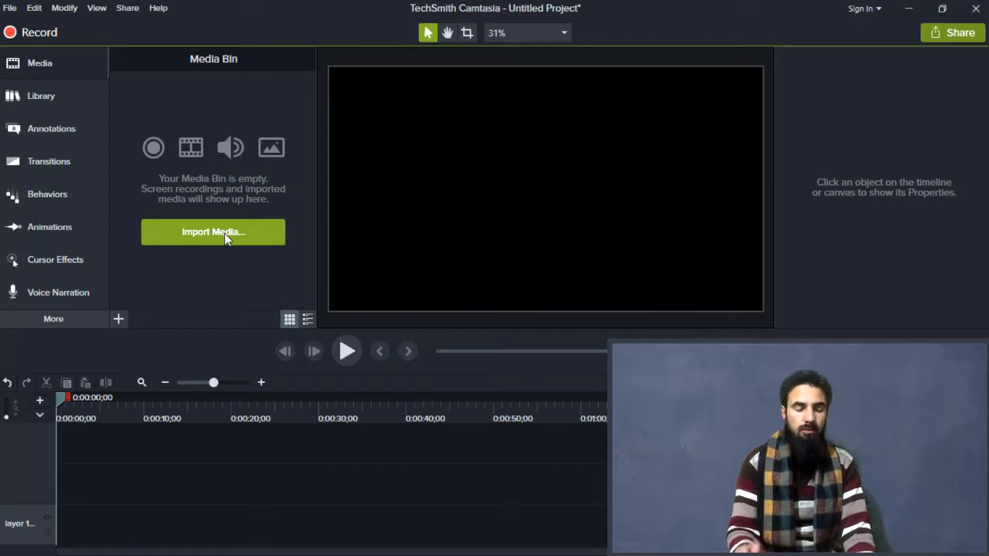
- Import Class 1.mp4, Spinning Cable in Air Sound Effect.mp4 and Thumbnail.png from the Video Editing\Class 1 folder into the media bin
left_click(60, 67)
left_click(60, 66)
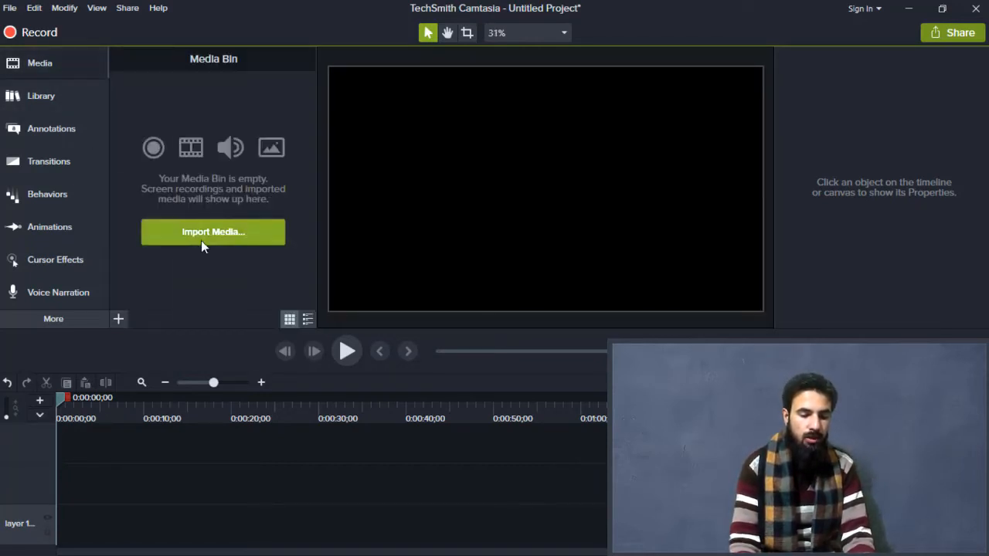
left_click(118, 320)
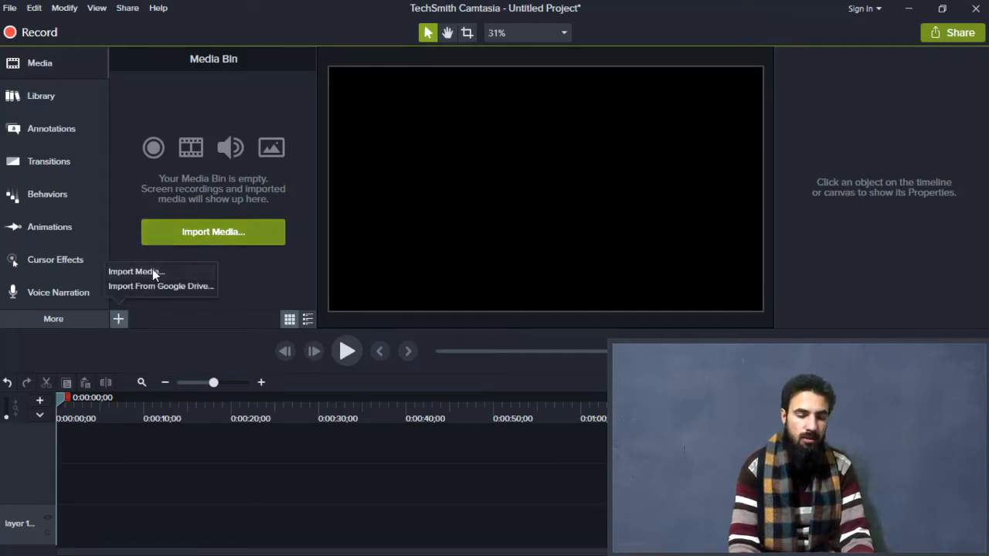
left_click(154, 272)
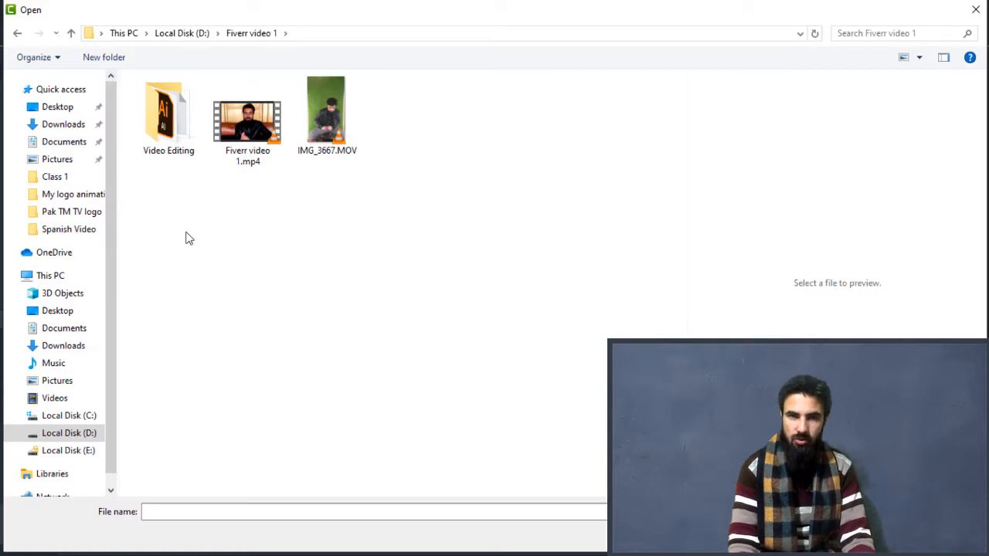
double_click(169, 115)
double_click(181, 122)
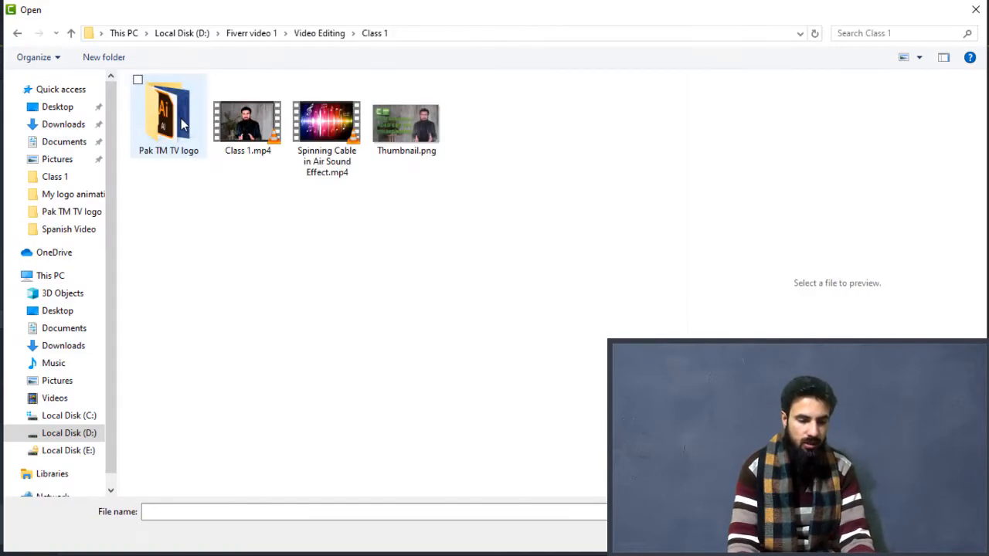
double_click(248, 136)
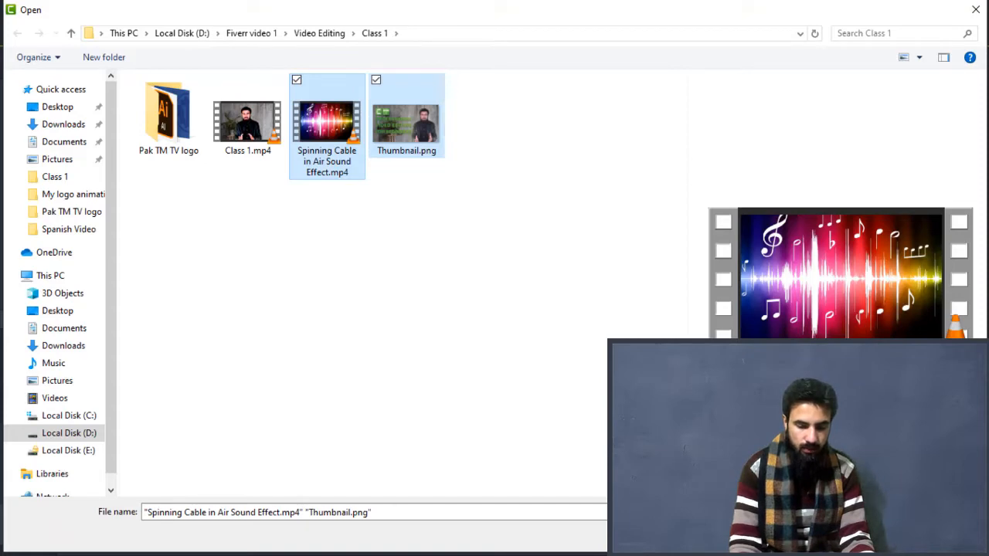
left_click(865, 535)
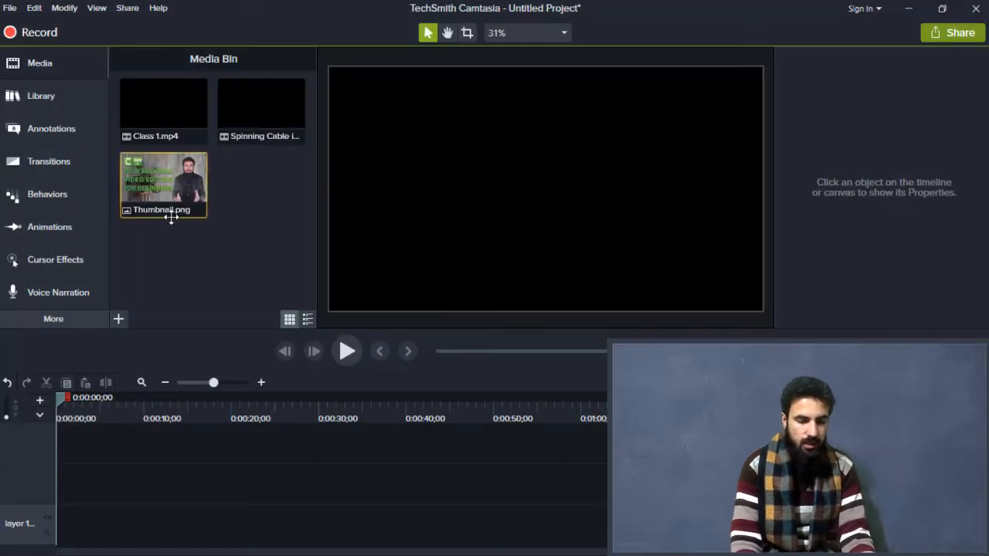
left_click(220, 126)
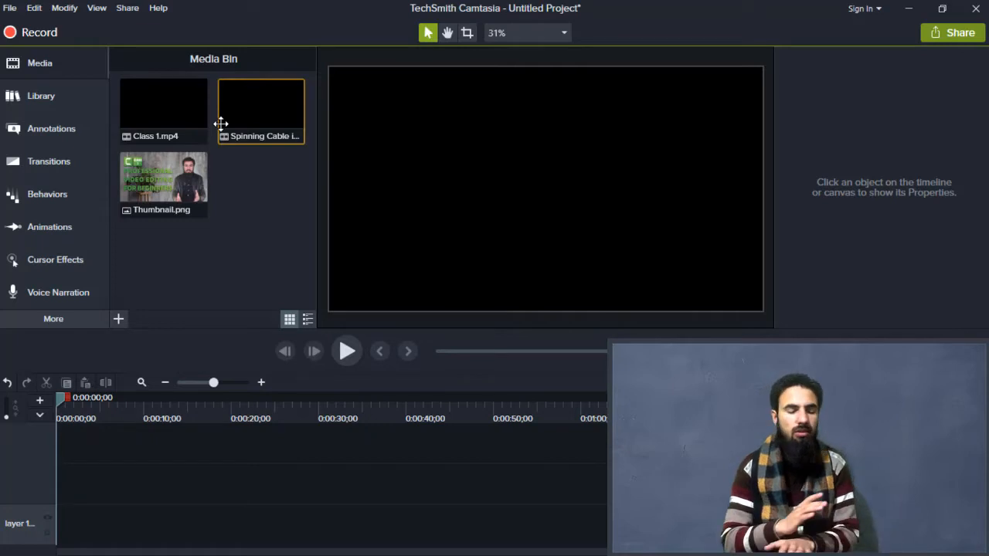
right_click(154, 105)
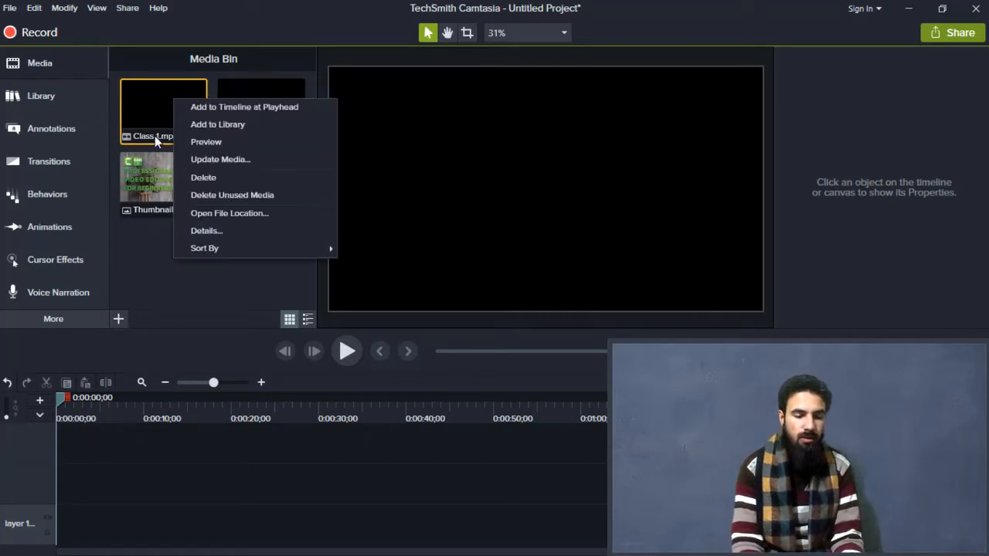
left_click(160, 249)
left_click(180, 115)
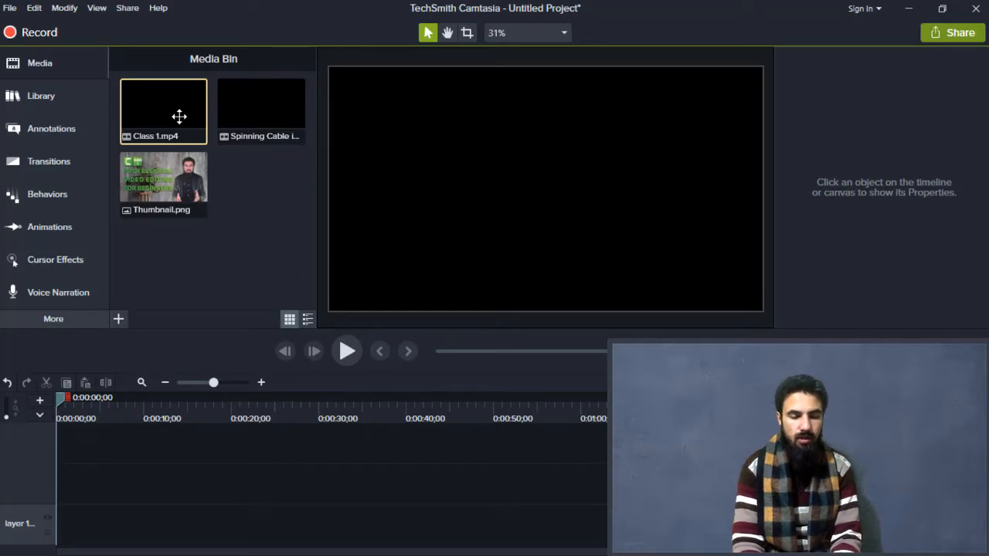
right_click(180, 116)
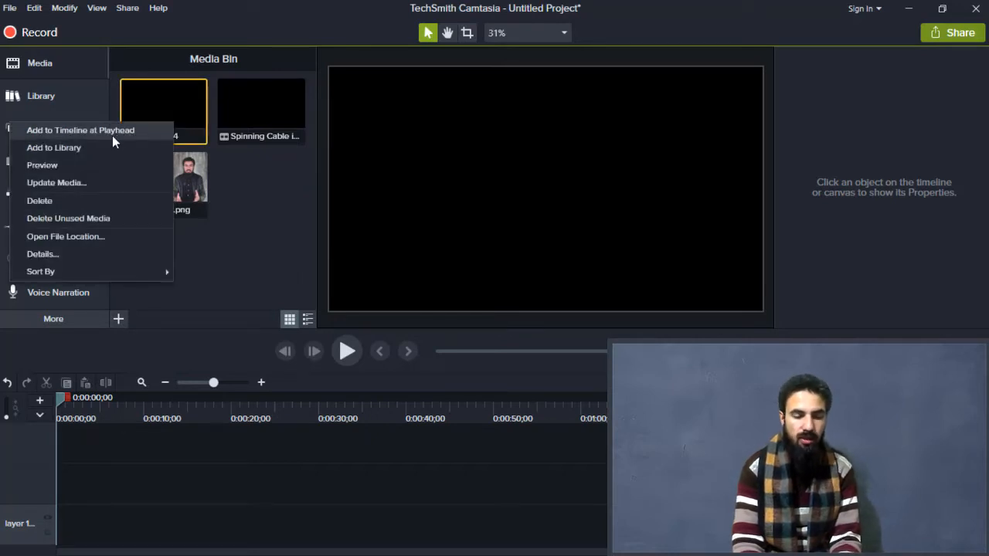
left_click(245, 191)
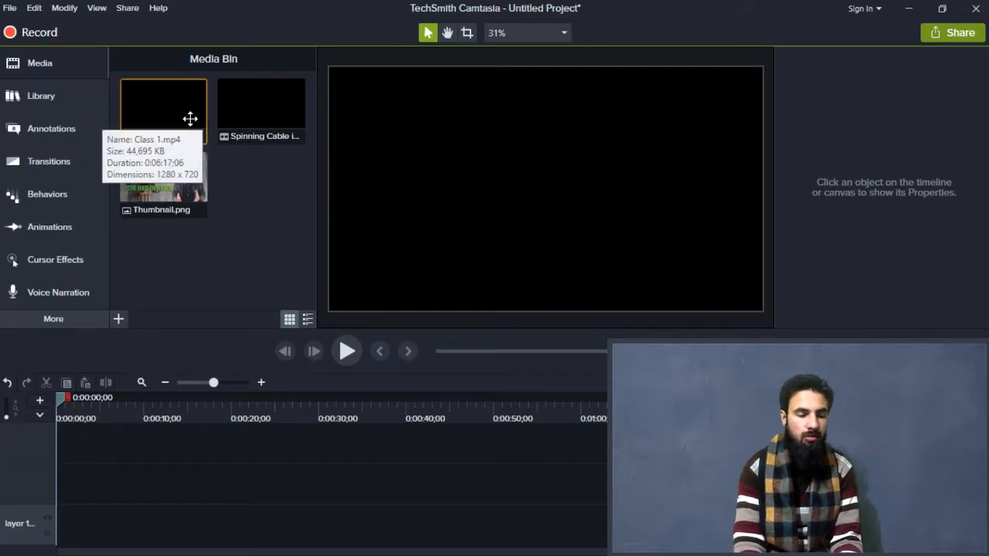
- Place Class 1.mp4 at the very start of the layer 1 track and play its opening seconds as a preview
left_click_drag(175, 105, 146, 542)
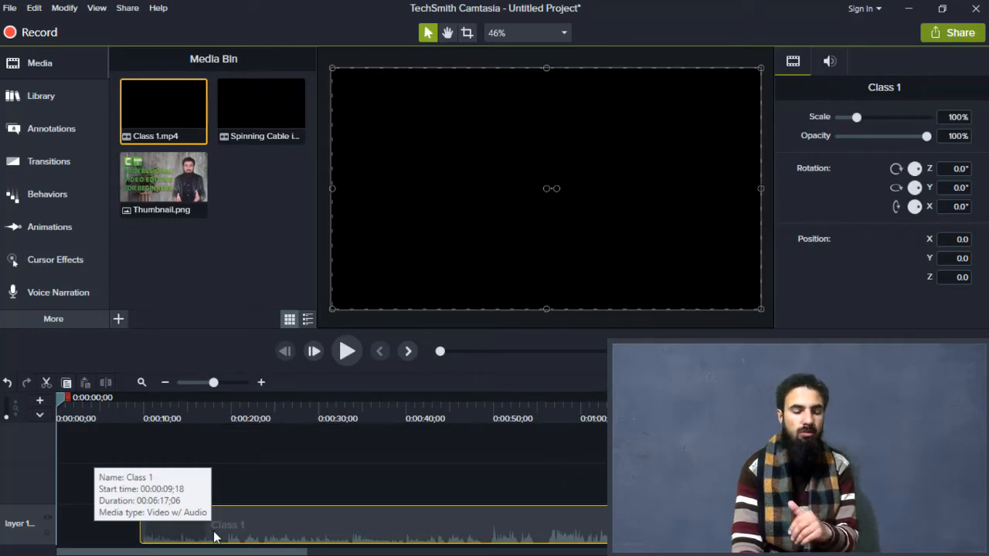
left_click_drag(144, 534, 66, 541)
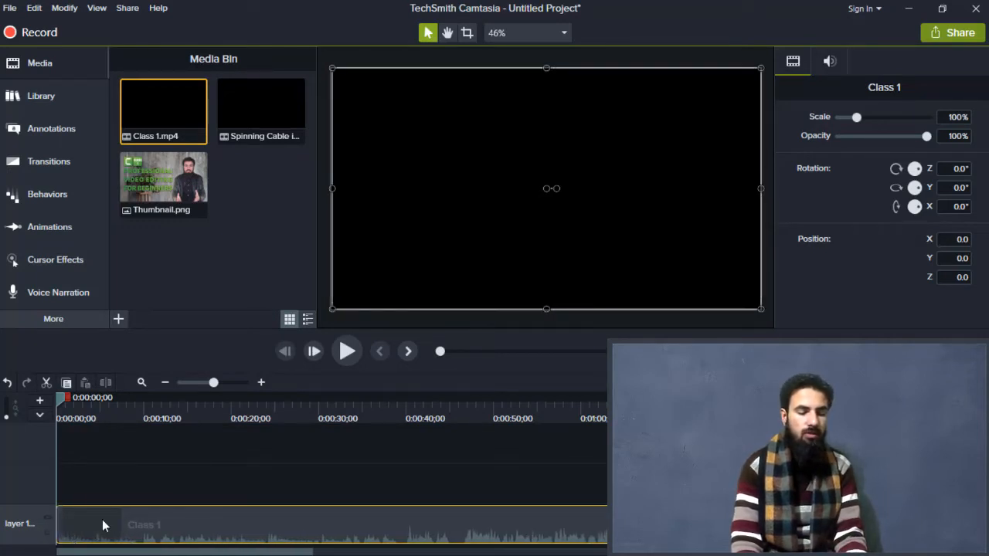
left_click(161, 476)
left_click(341, 361)
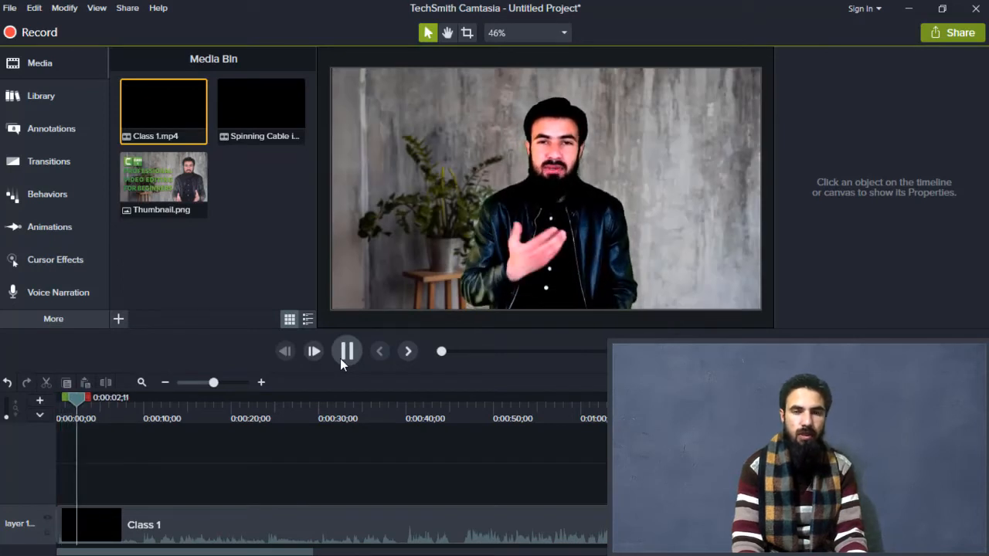
left_click(341, 356)
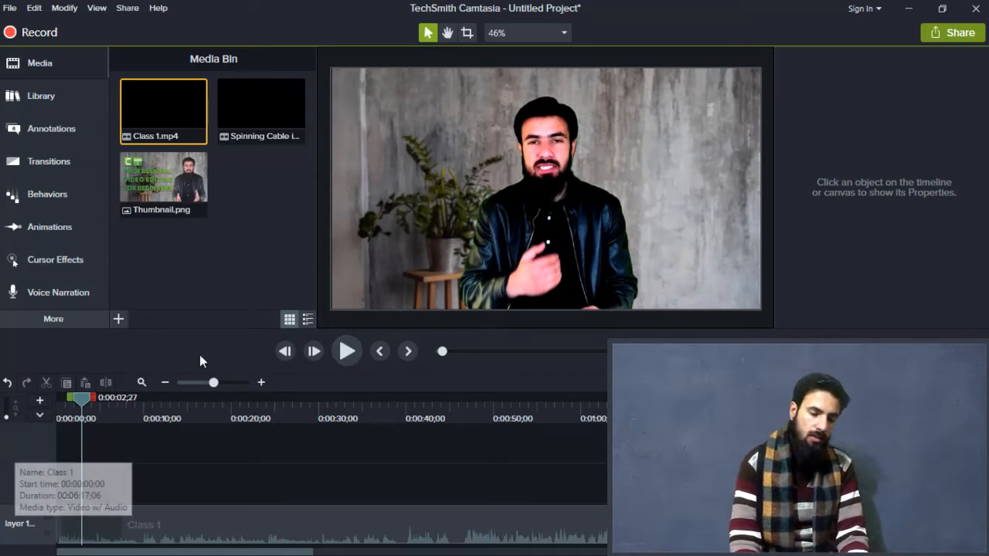
- Place the Spinning Cable in Air Sound Effect video on a new track above layer 1, starting at 0:00:00;00
left_click(179, 184)
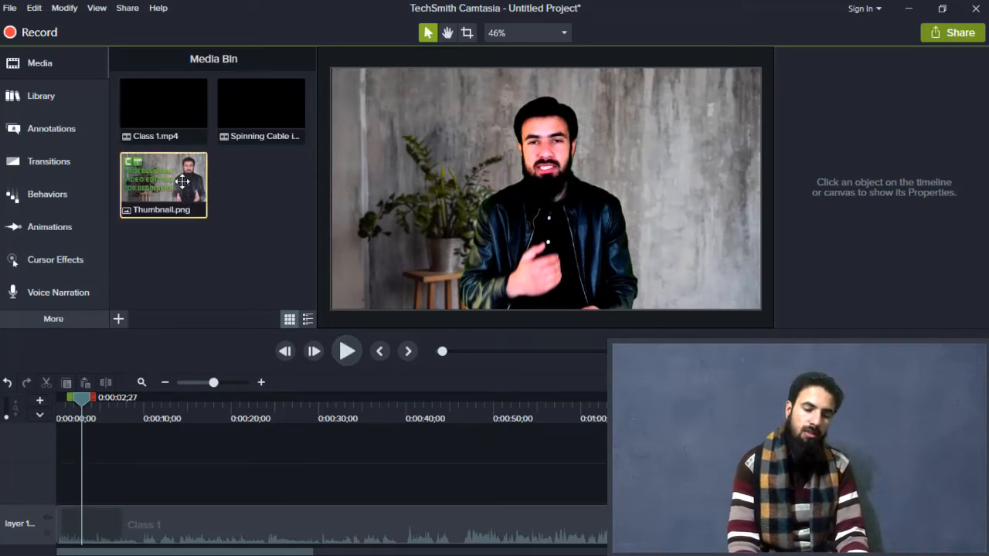
left_click(264, 121)
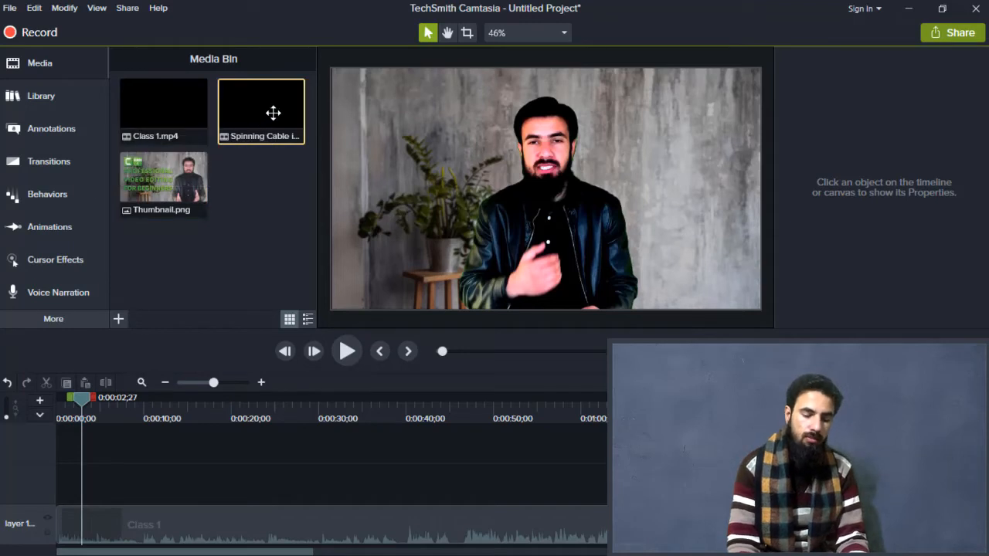
left_click_drag(274, 111, 50, 488)
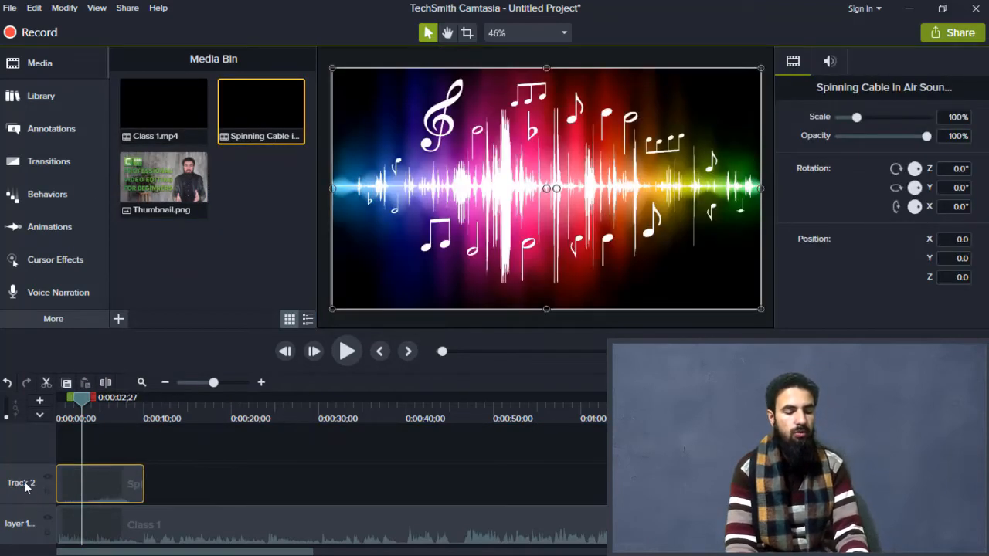
left_click(101, 529)
left_click(101, 485)
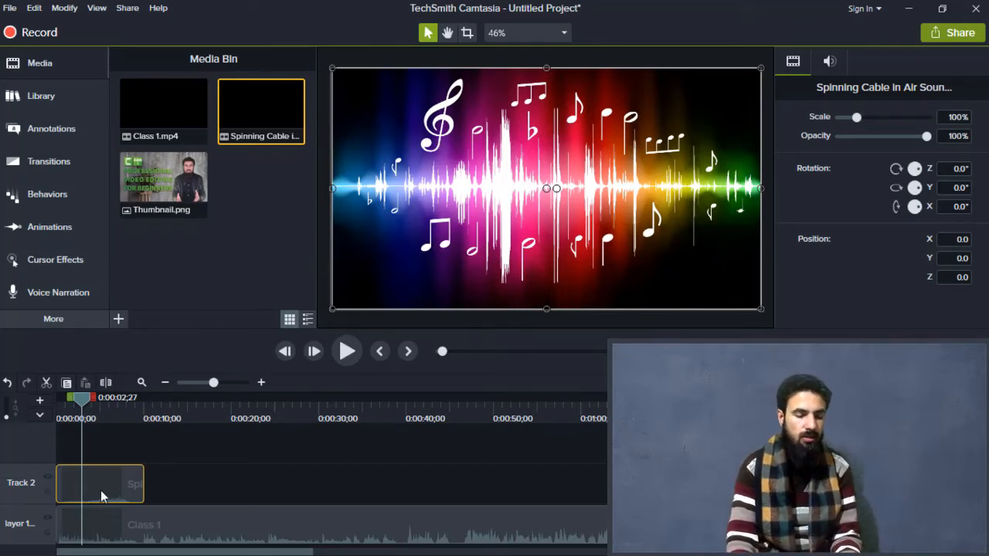
- Move the Spinning Cable clip on Track 2 to start at 0:00:02;27 and return the playhead to the timeline's start
mouse_move(108, 490)
left_mouse_down()
mouse_move(92, 491)
mouse_move(118, 489)
left_mouse_up()
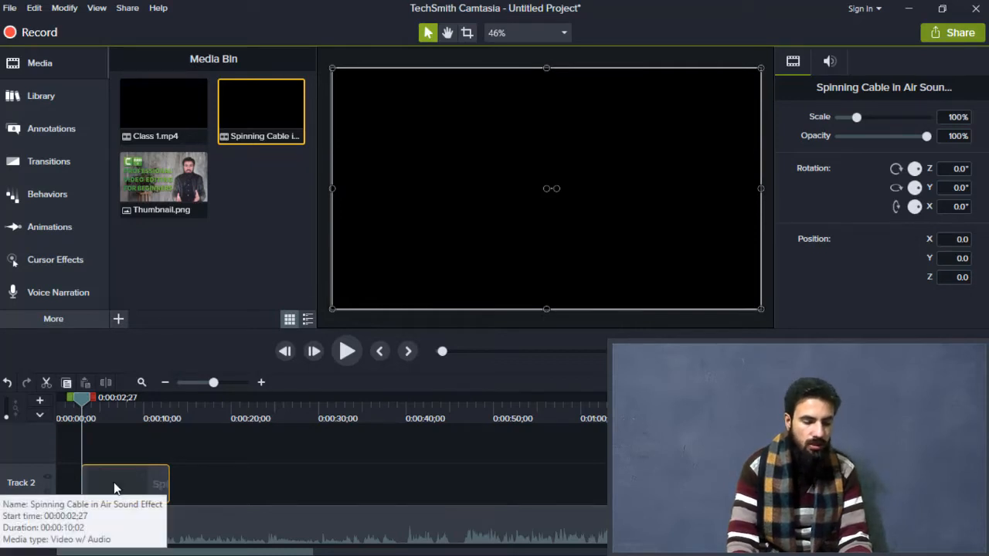
mouse_move(116, 488)
left_mouse_down()
mouse_move(72, 499)
mouse_move(118, 490)
left_mouse_up()
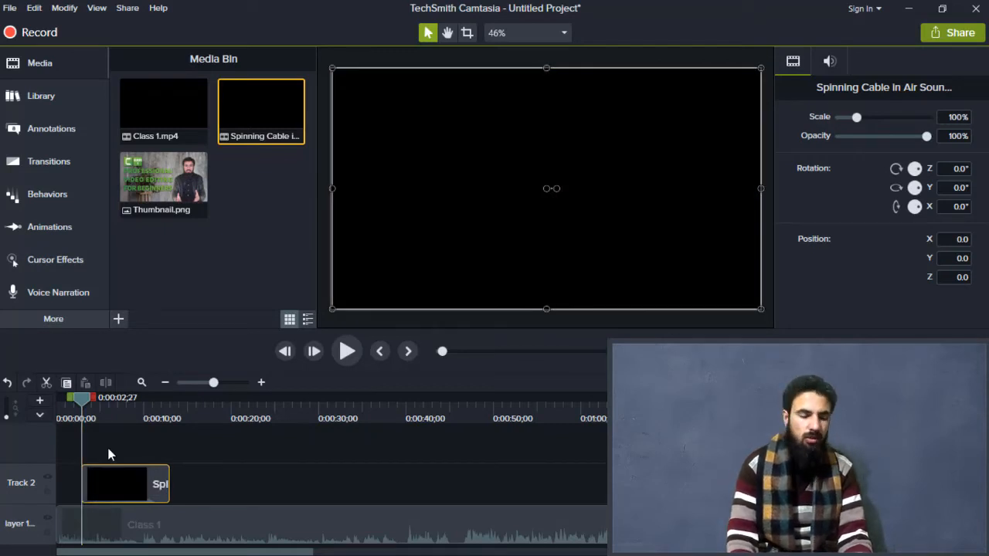
left_click_drag(84, 399, 21, 416)
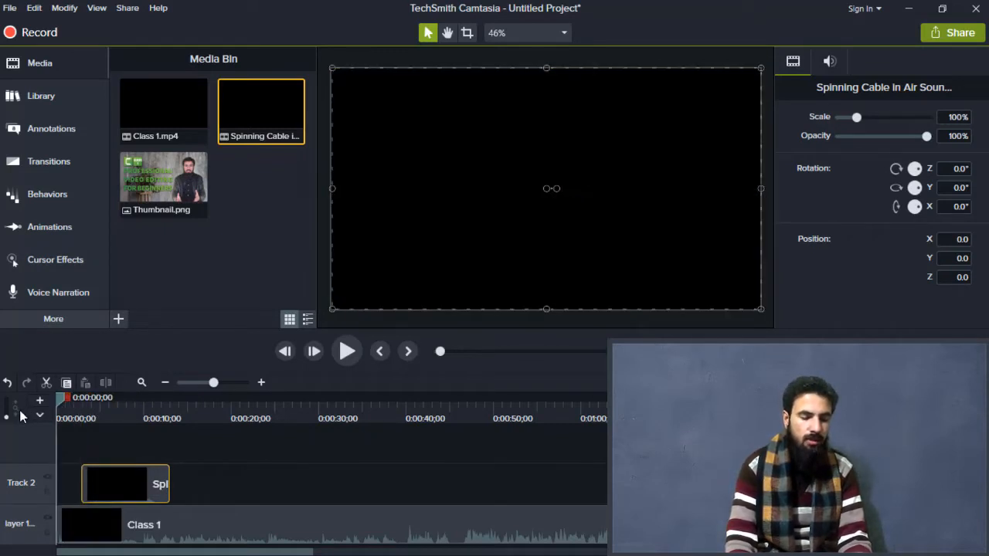
- Play the composition from the timeline's start to about 0:00:11;08 to preview the overlapping clips
left_click(352, 345)
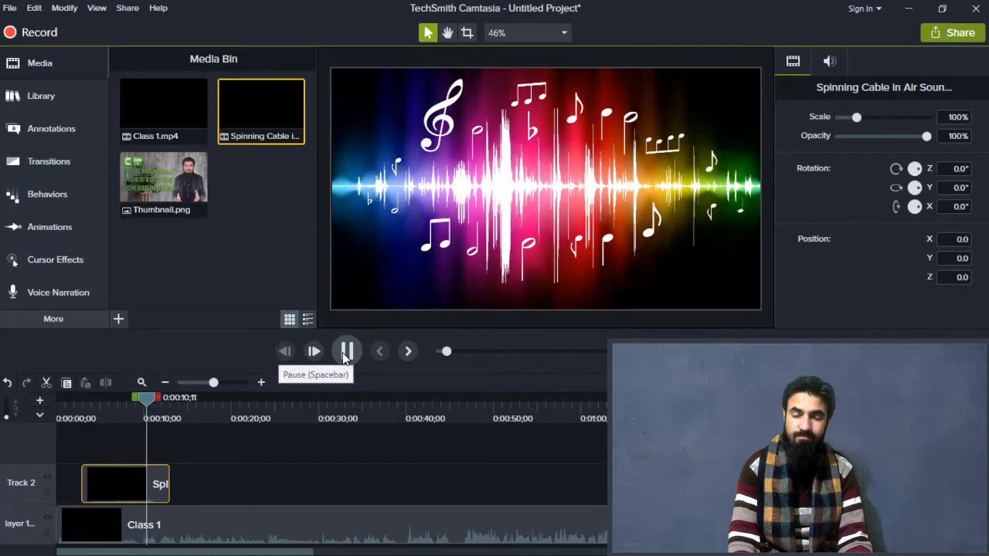
left_click(345, 353)
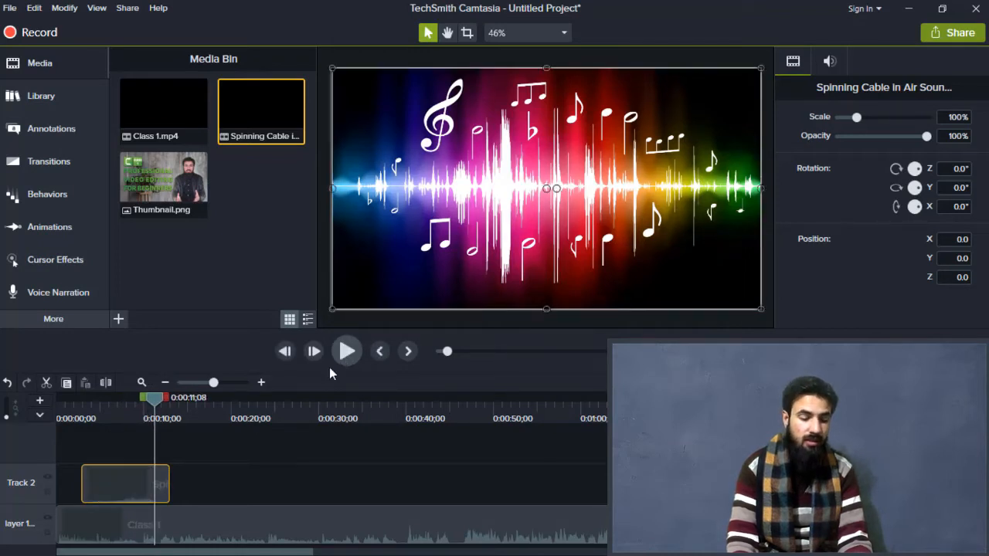
- Scale the Spinning Cable video on Track 2 to about 35.7% and place it in the canvas's lower-right corner
left_click(187, 480)
left_click(151, 478)
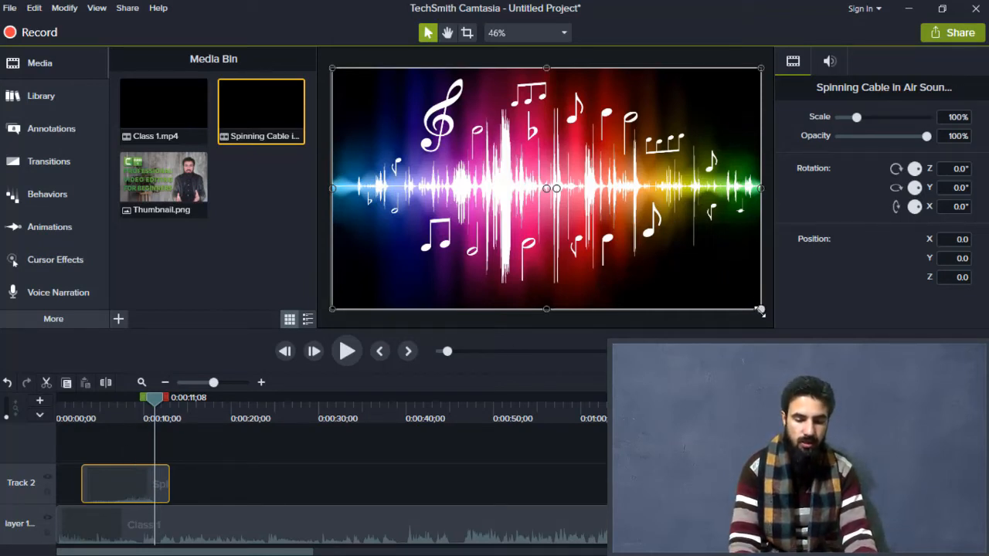
left_click_drag(760, 310, 575, 182)
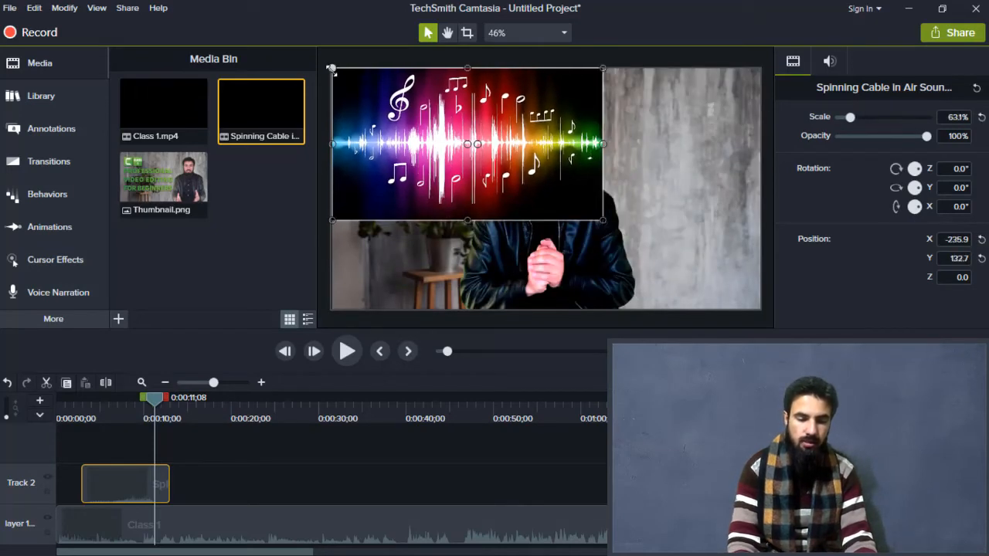
left_click_drag(331, 68, 368, 88)
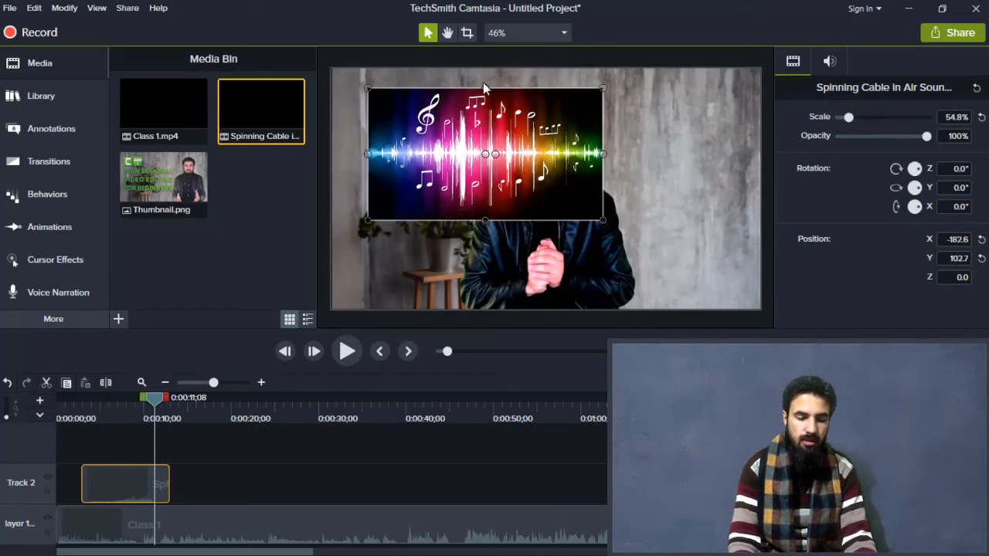
left_click_drag(484, 85, 485, 113)
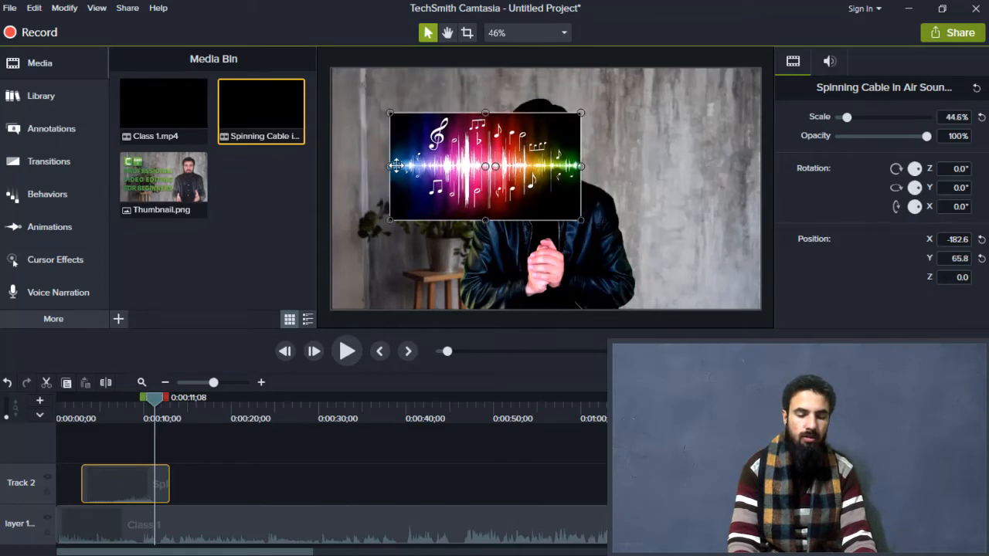
left_click_drag(396, 165, 429, 166)
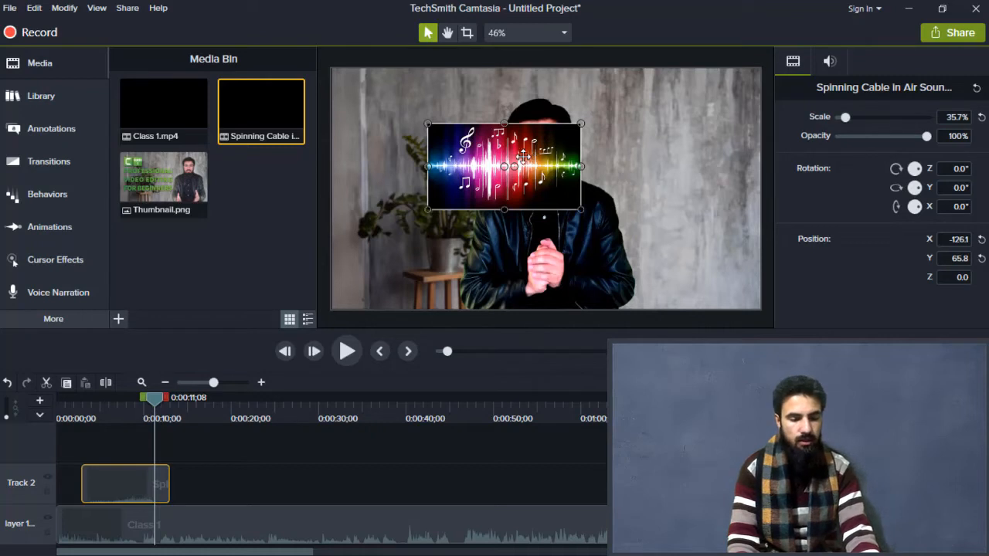
left_click_drag(428, 166, 447, 176)
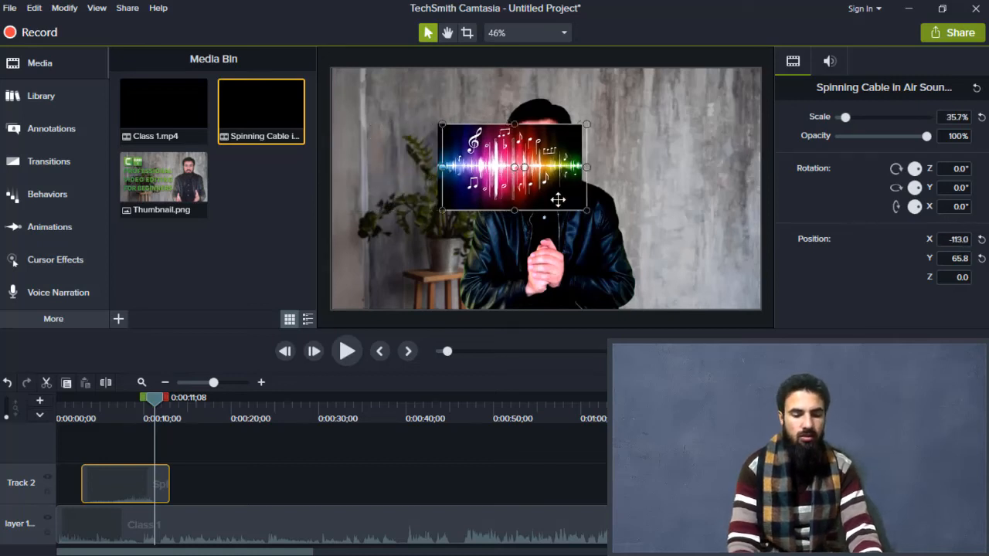
left_click_drag(558, 200, 693, 267)
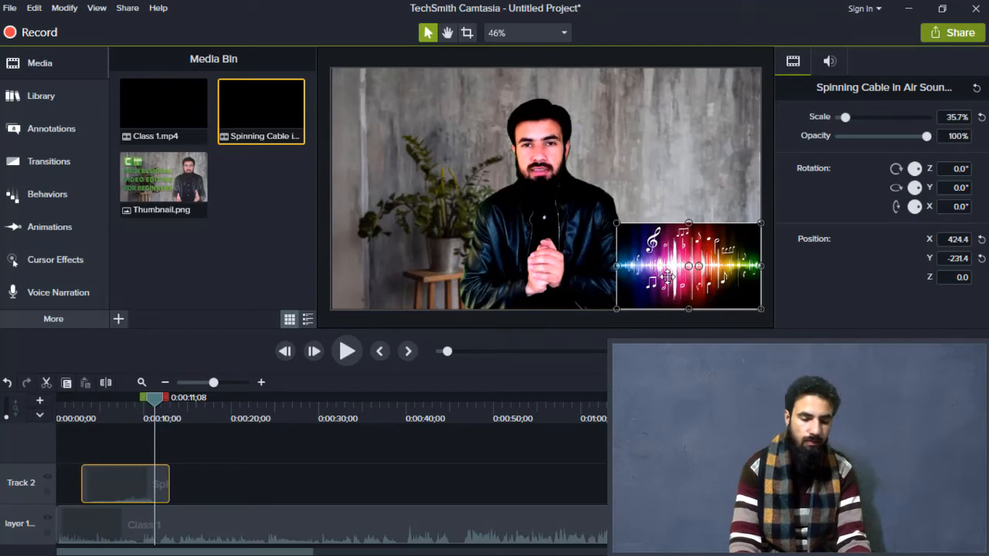
- Separate the audio and video of the Spinning Cable clip on Track 2
left_click(252, 484)
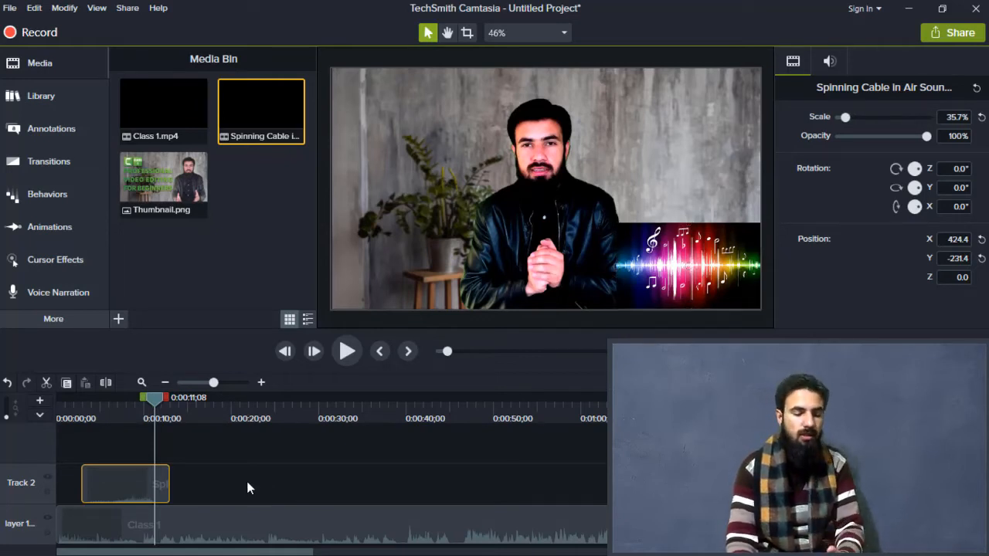
left_click(151, 487)
right_click(151, 485)
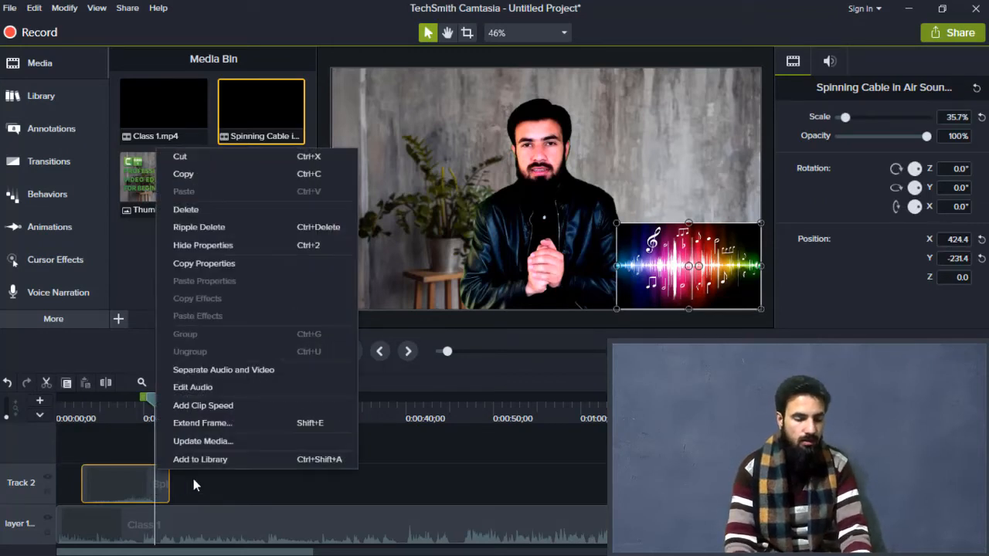
left_click(192, 474)
left_click(160, 488)
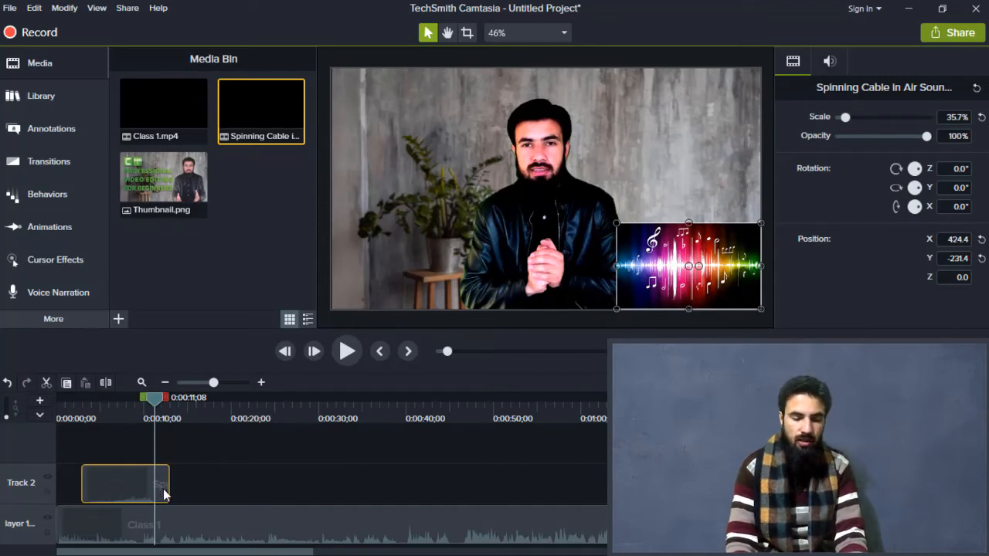
right_click(163, 488)
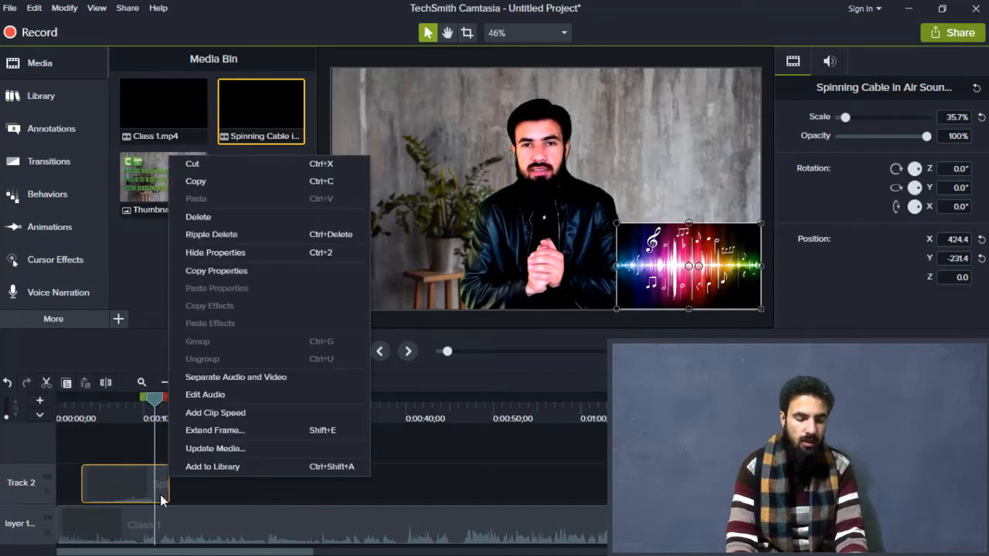
left_click(255, 380)
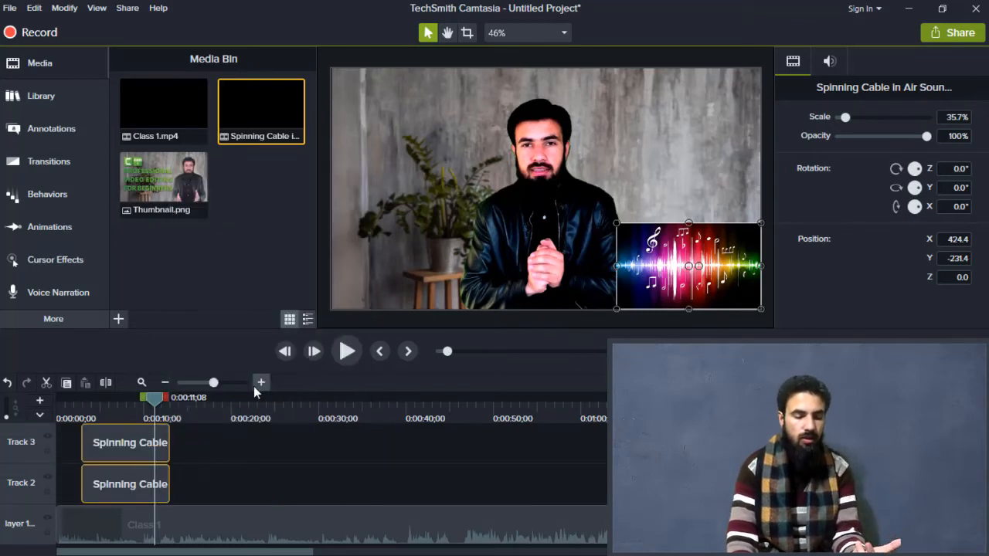
- Delete the video-only part of the Spinning Cable clip from Track 2
left_click(190, 463)
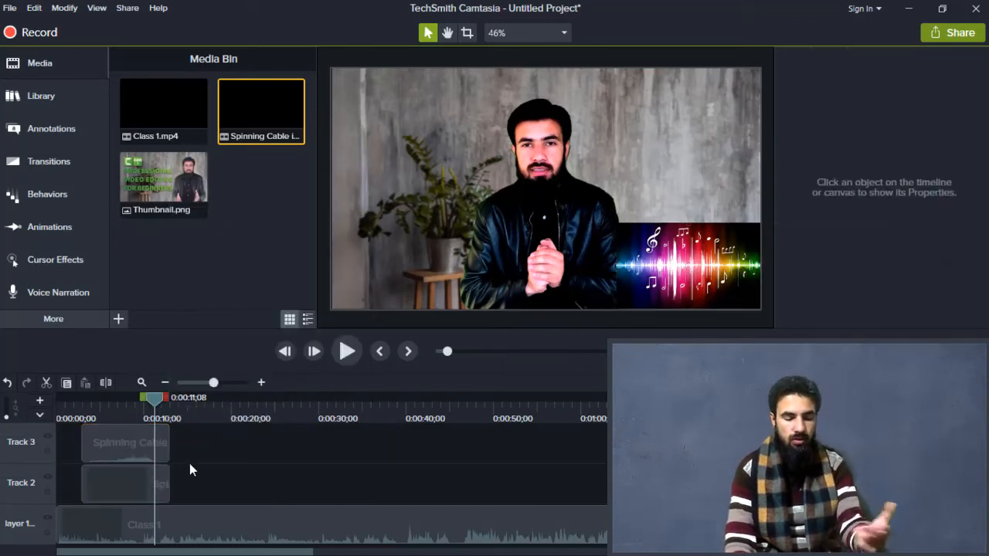
left_click(136, 494)
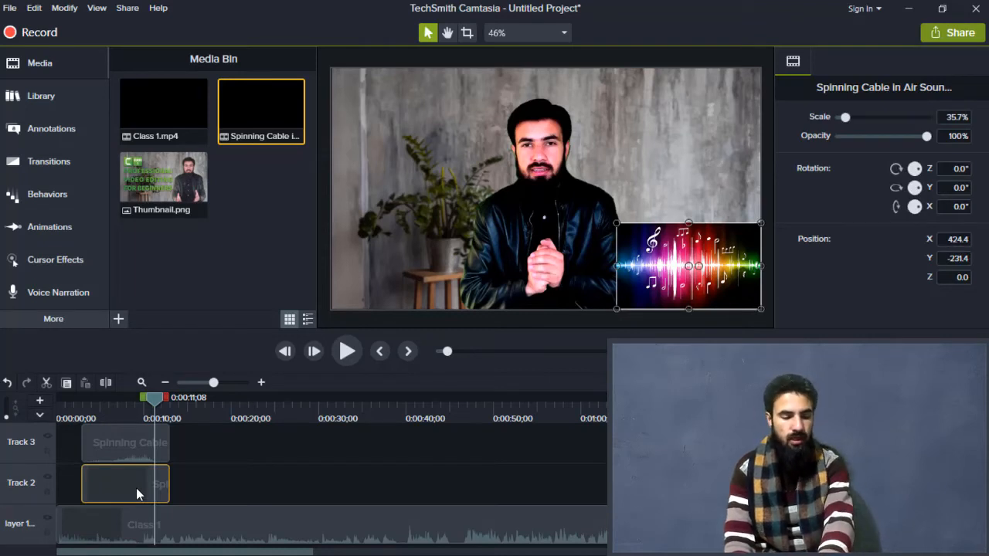
key("Delete")
- Move the Spinning Cable audio clip from Track 3 to Track 2, starting at 0:00:02;10, and play it briefly
left_click(140, 450)
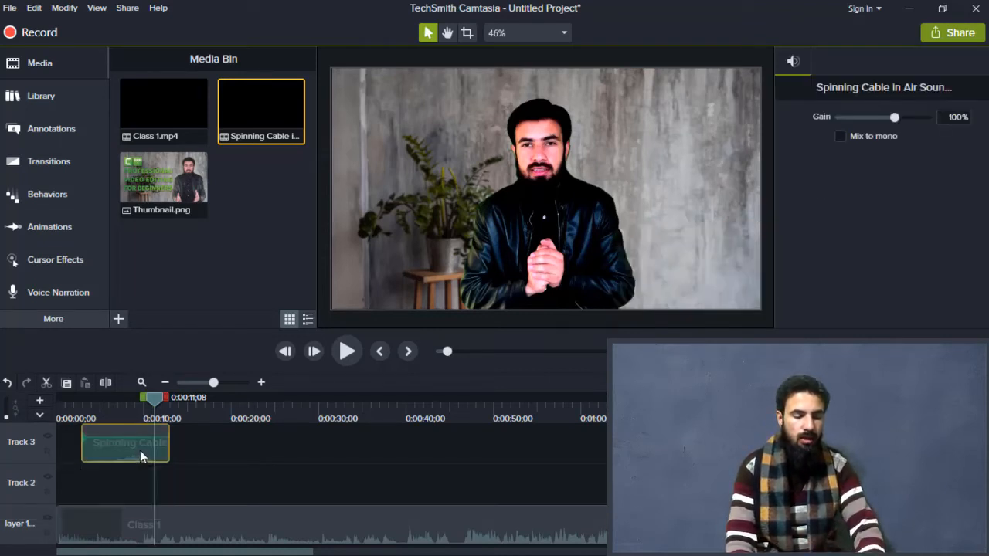
left_click_drag(139, 450, 134, 497)
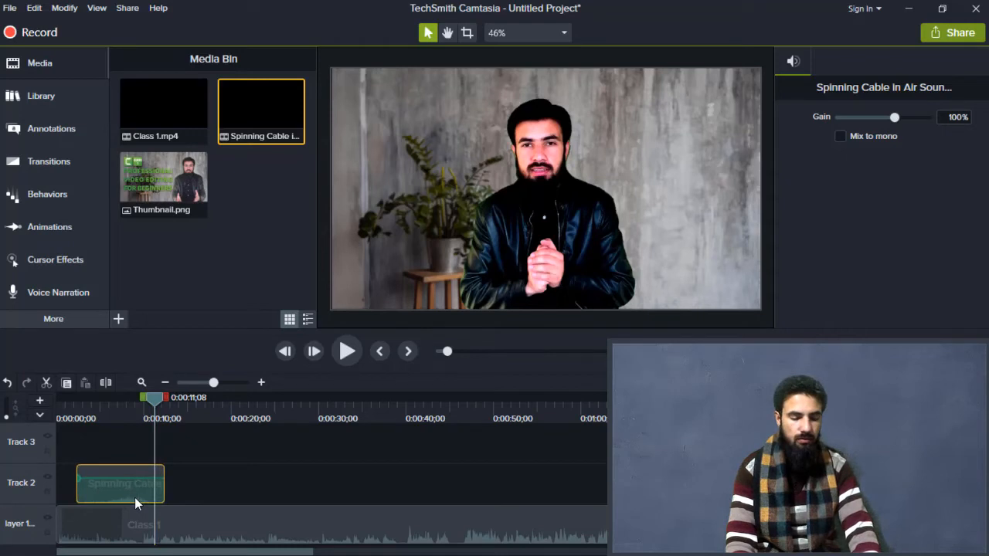
double_click(134, 497)
key("space")
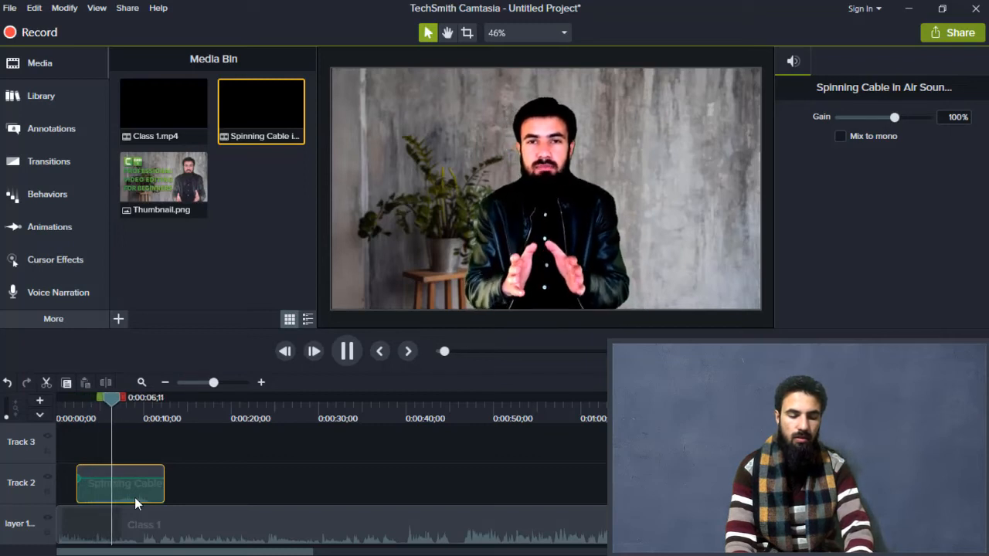
key("space")
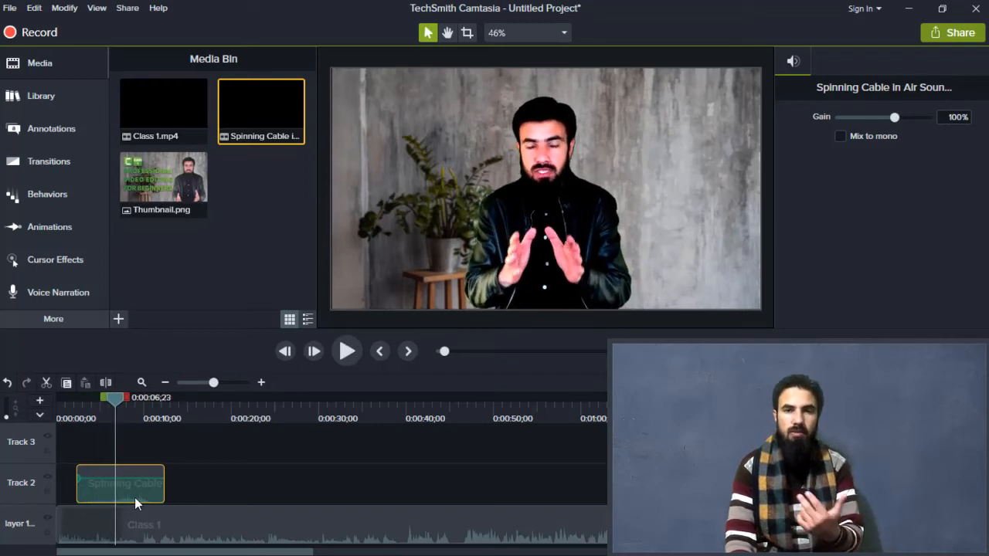
- Raise the volume level of the Spinning Cable audio on Track 2 and set its gain to 108%
left_click(232, 475)
left_click(140, 496)
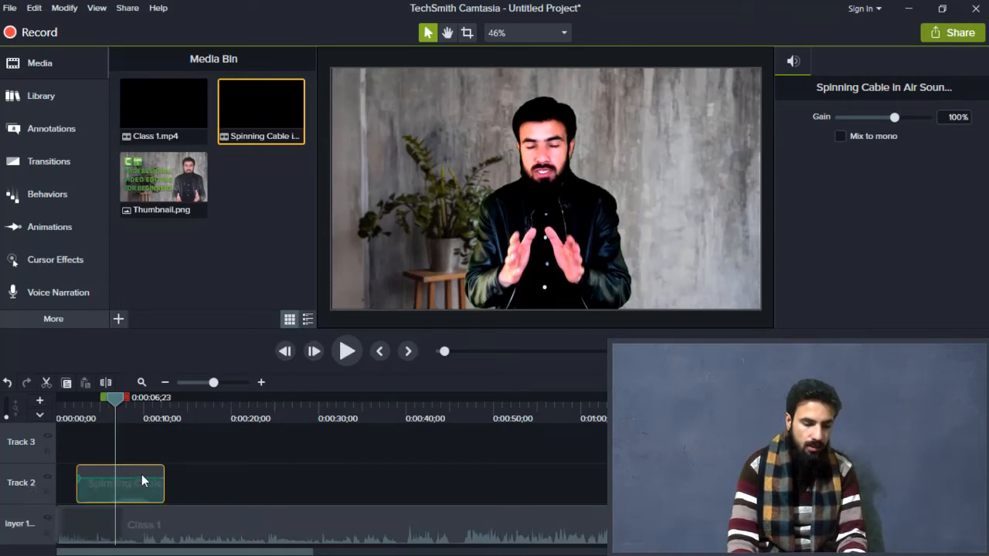
mouse_move(134, 480)
left_mouse_down()
mouse_move(134, 489)
mouse_move(134, 470)
left_mouse_up()
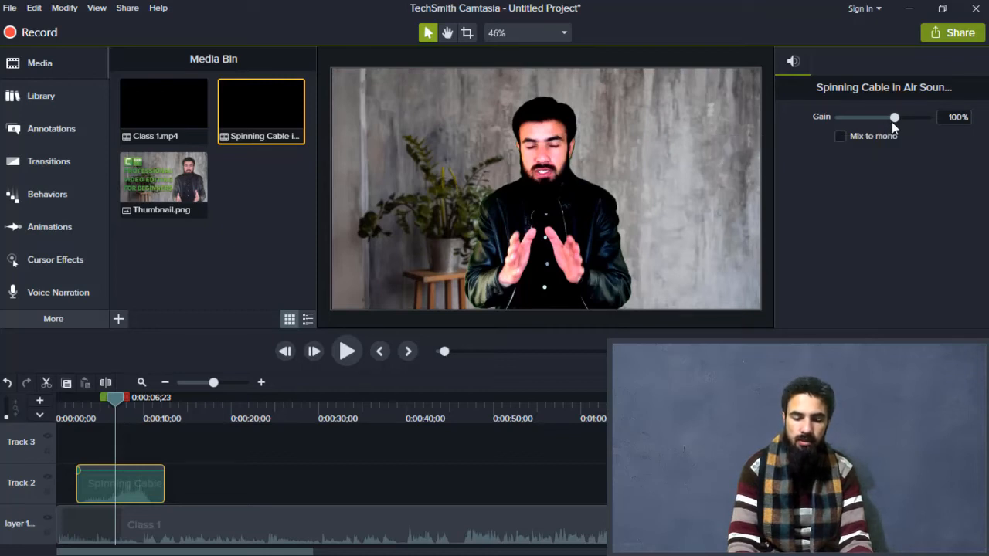
left_click_drag(892, 121, 896, 122)
left_click(201, 520)
left_click(160, 488)
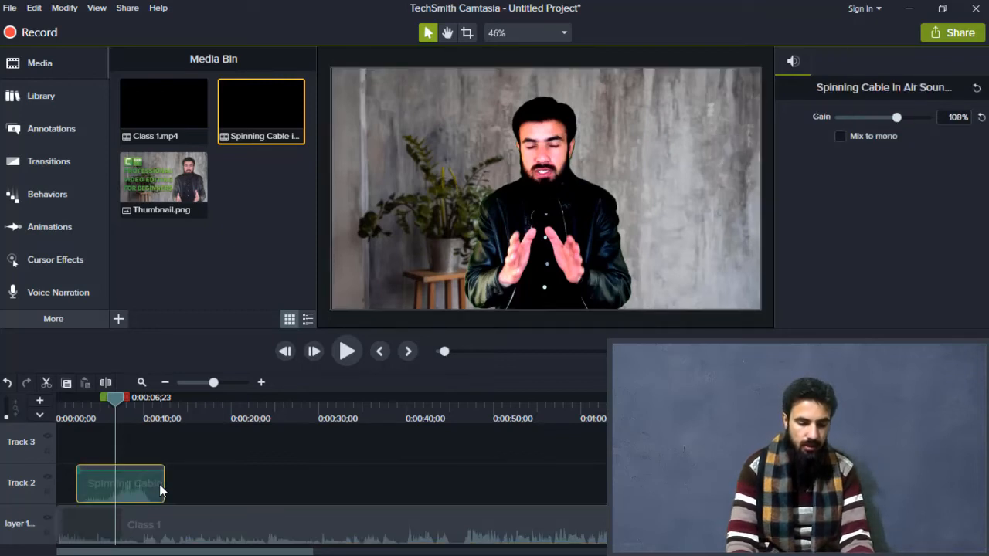
mouse_move(144, 479)
left_mouse_down()
mouse_move(146, 457)
mouse_move(141, 470)
left_mouse_up()
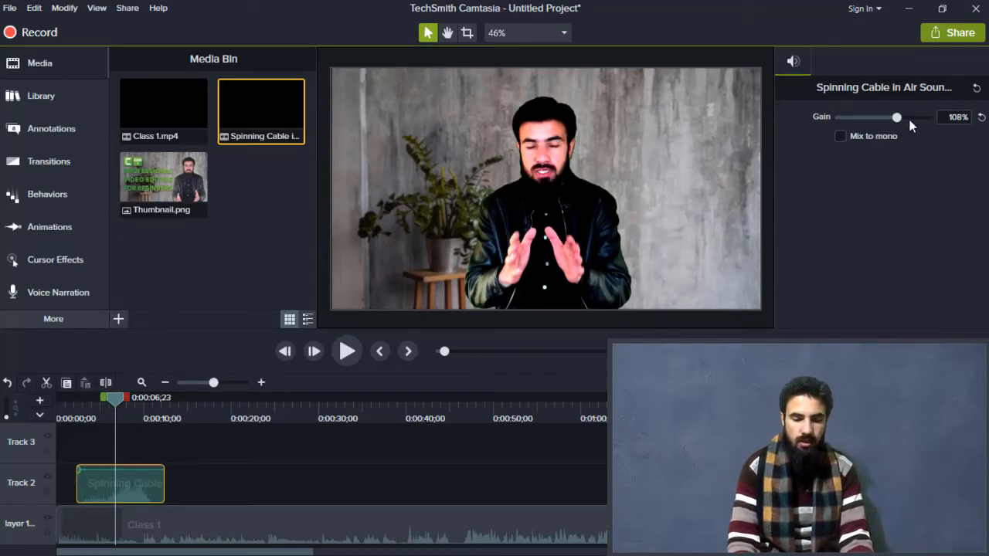
- Set the Spinning Cable audio's gain to 97% and lower its volume line to near the base of the clip
mouse_move(897, 118)
left_mouse_down()
mouse_move(920, 118)
mouse_move(862, 113)
mouse_move(895, 117)
left_mouse_up()
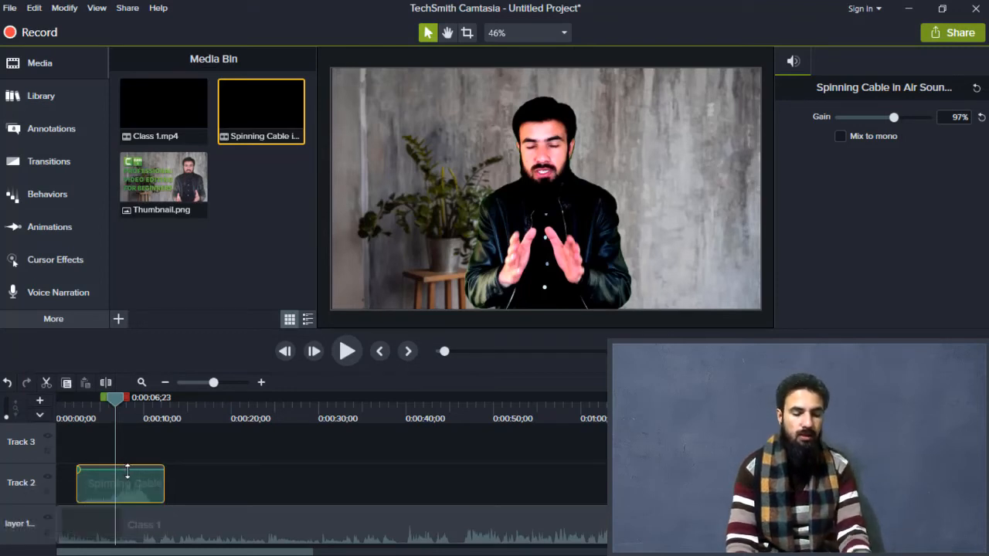
left_click_drag(128, 472, 120, 495)
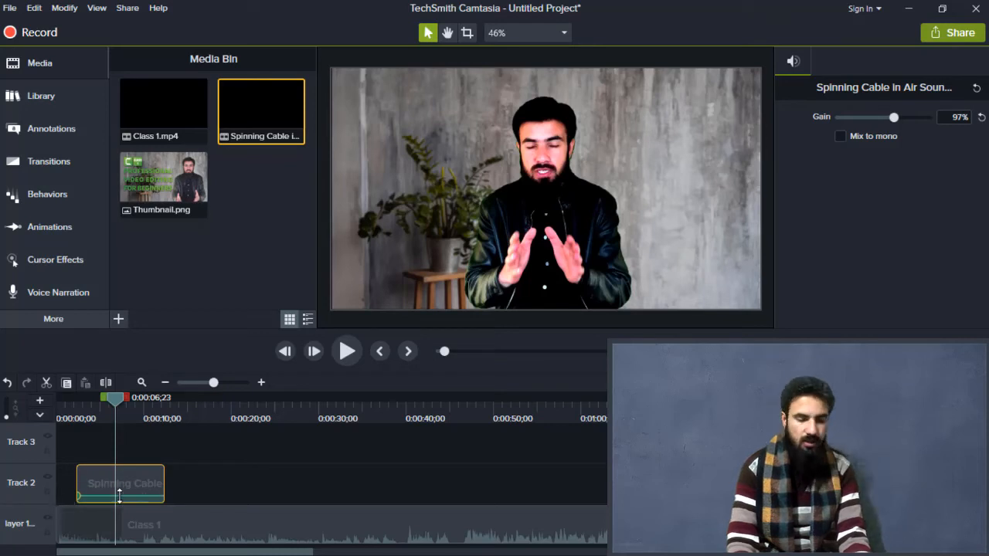
- Play the Spinning Cable audio from its start to about 0:00:11;13 and return the playhead to the clip's start
double_click(132, 484)
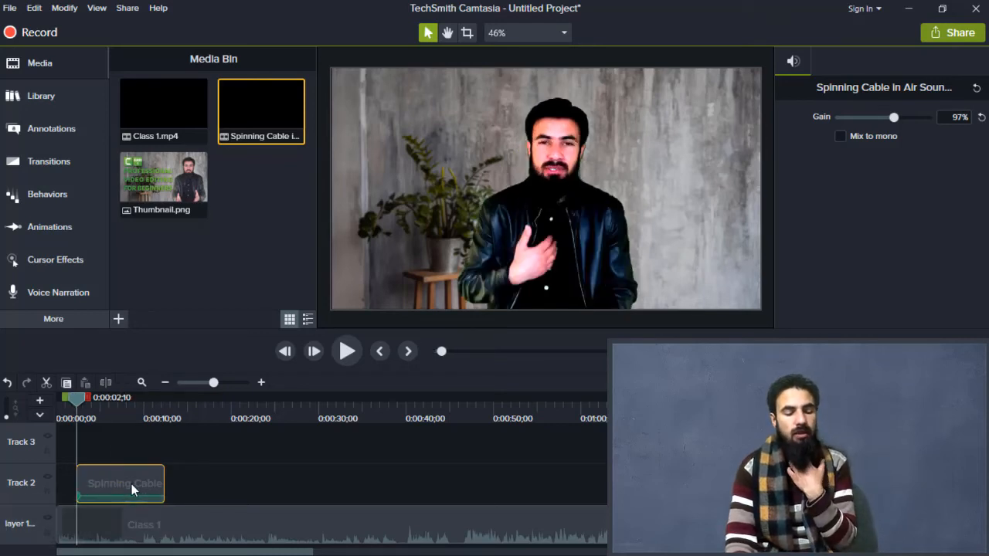
left_click(348, 352)
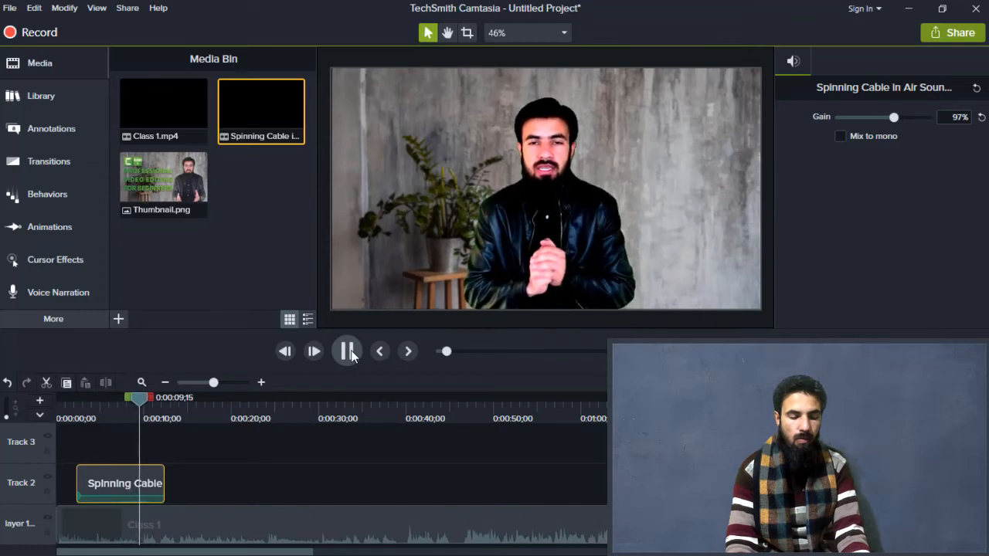
left_click(348, 352)
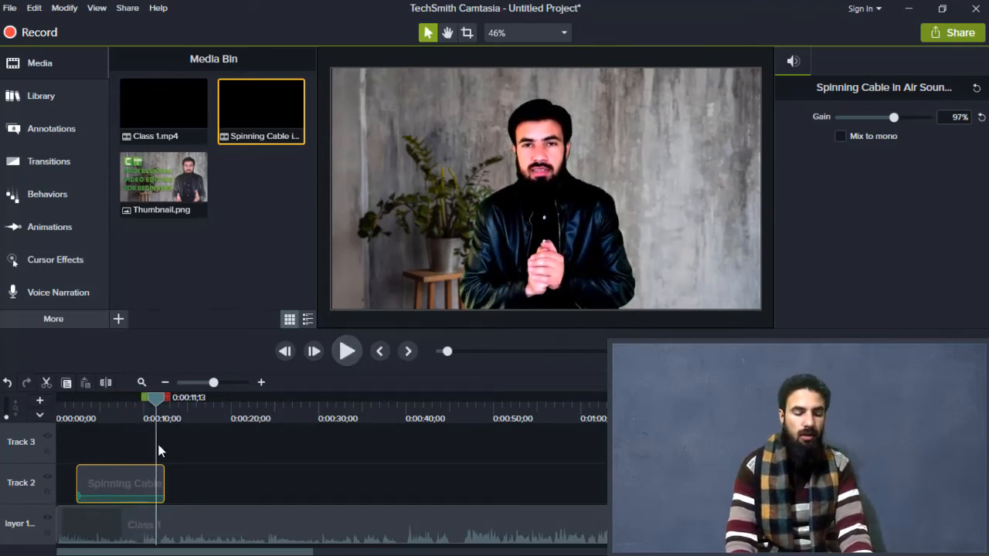
left_click(125, 474)
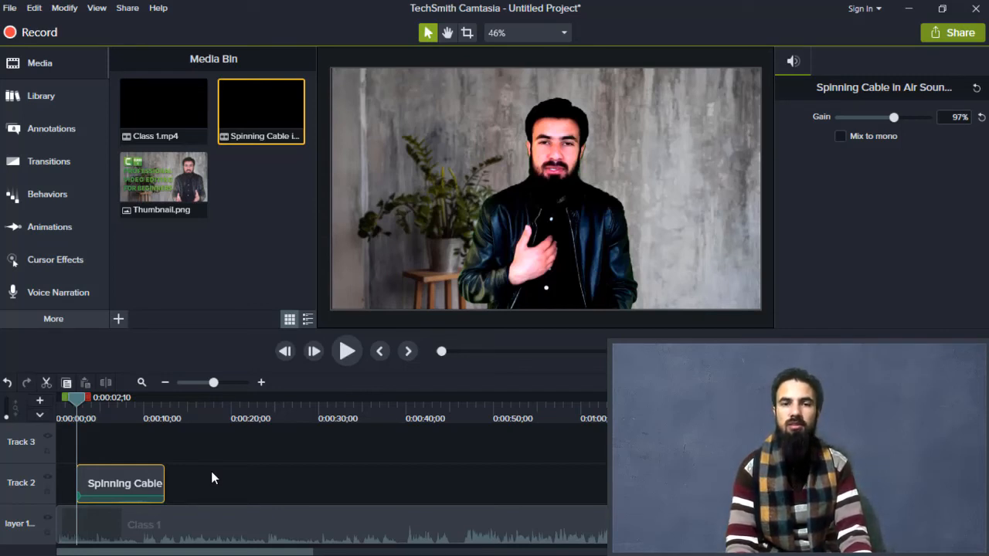
- Add Thumbnail.png to the timeline on Track 3 with the playhead at 0:00:07;04
left_click(202, 417)
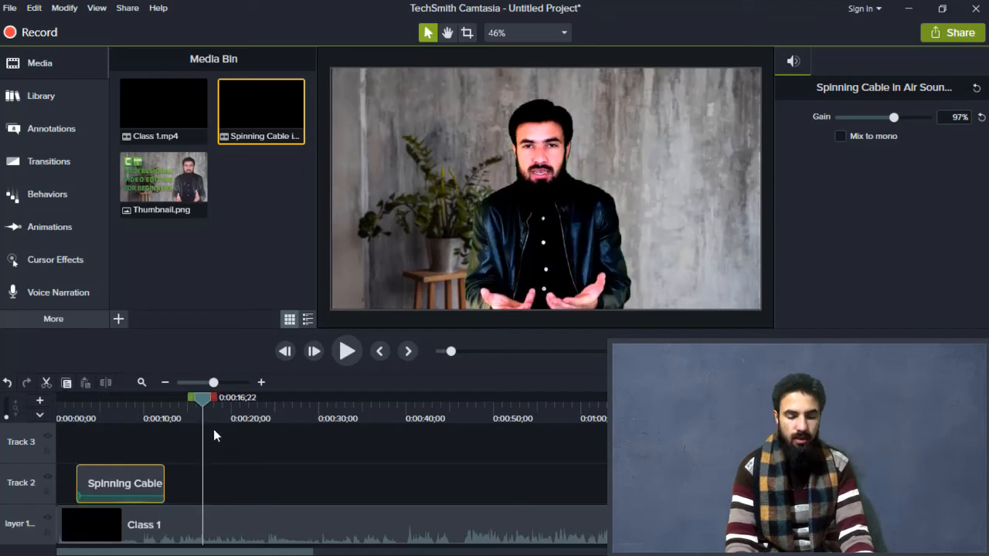
left_click(119, 421)
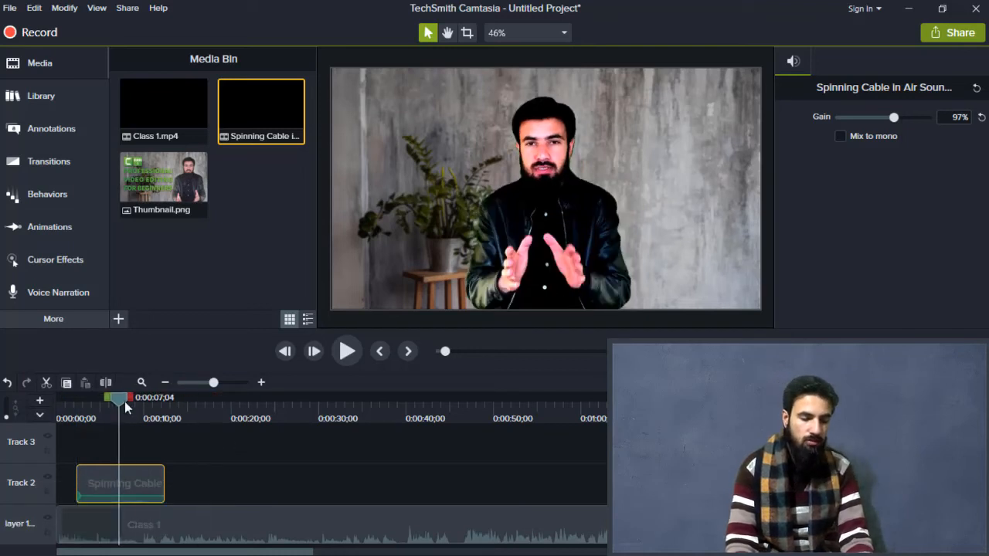
left_click(180, 195)
right_click(179, 197)
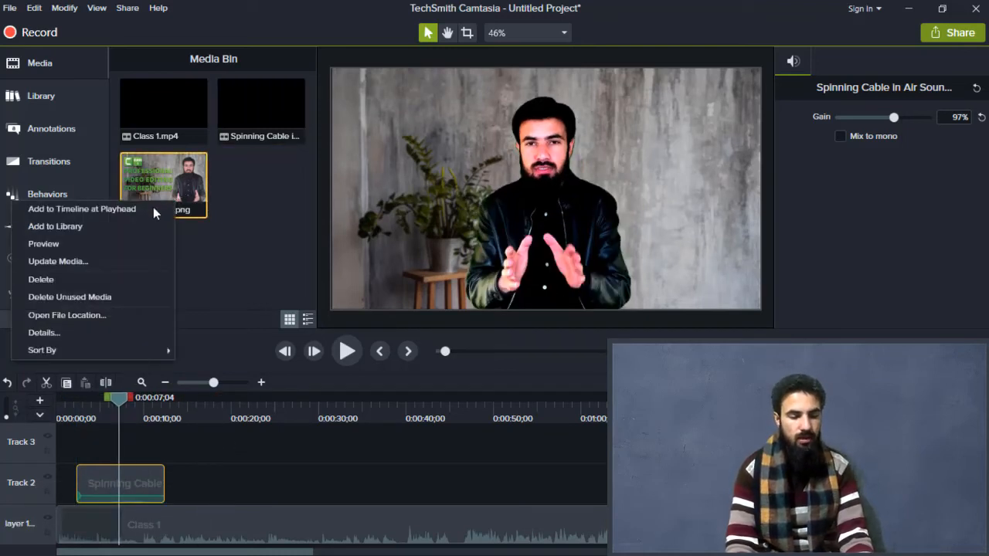
left_click(133, 209)
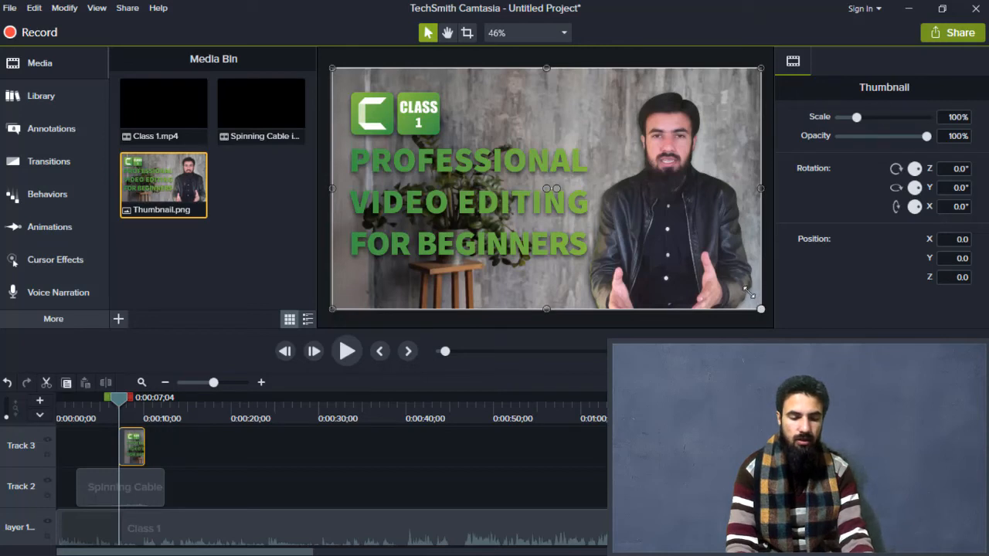
- Scale the thumbnail image to about 34.4% in the canvas's upper-left corner and move its Track 3 clip to about 0:00:24;28
left_click_drag(762, 308, 475, 37)
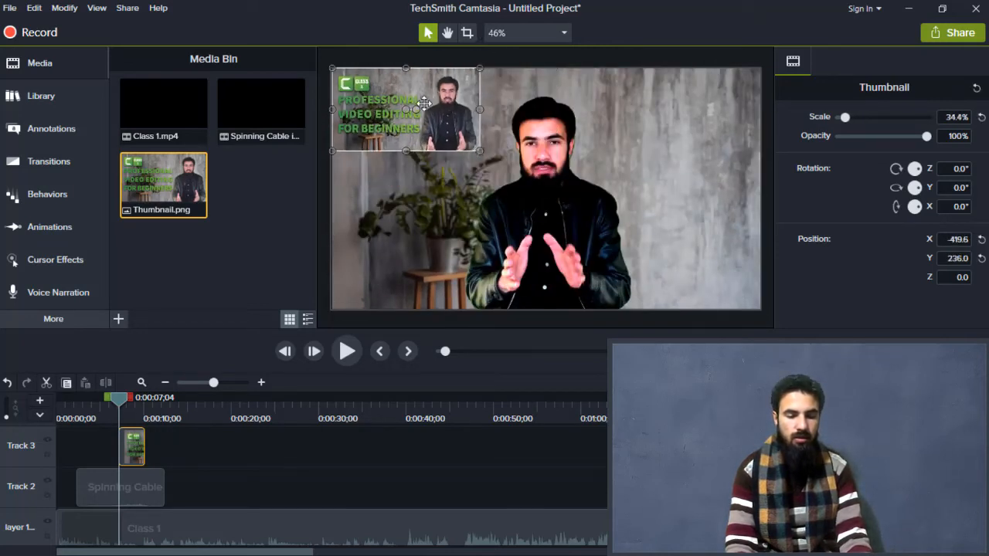
left_click_drag(424, 103, 425, 110)
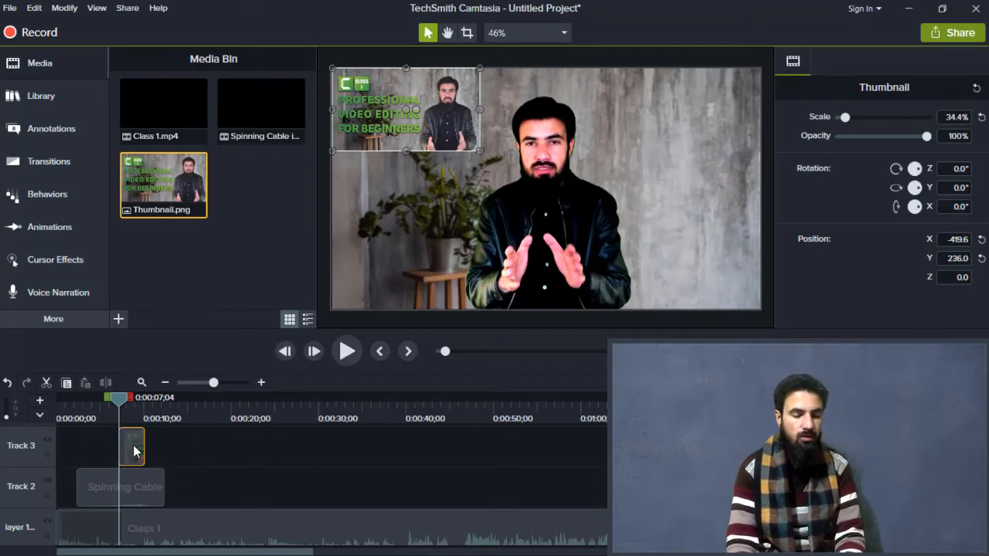
left_click_drag(133, 448, 286, 441)
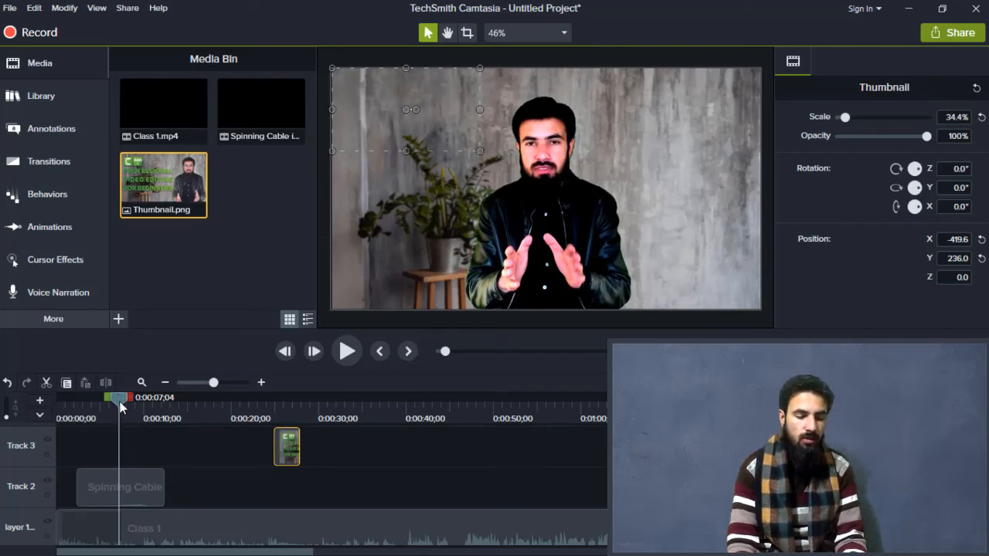
- Scrub the Class 1 video to about 0:00:38;19 and beyond, select its clip, and return the playhead to 0:00:00;00
left_click_drag(121, 408, 397, 400)
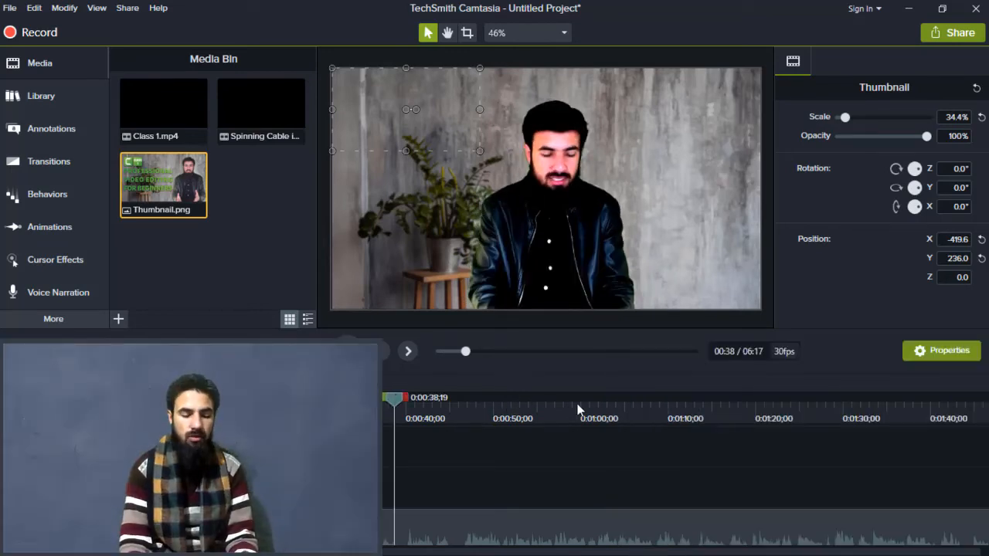
left_click(631, 407)
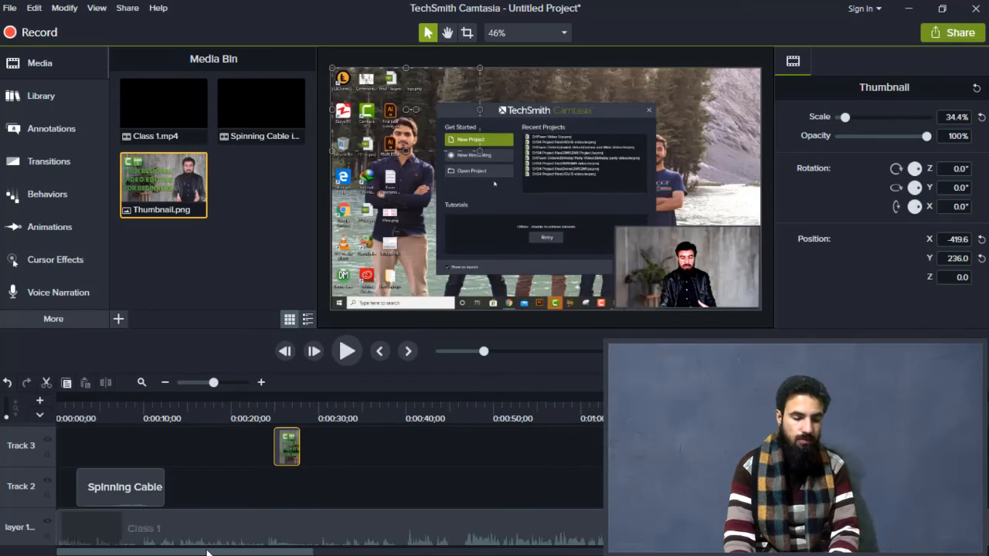
left_click(214, 538)
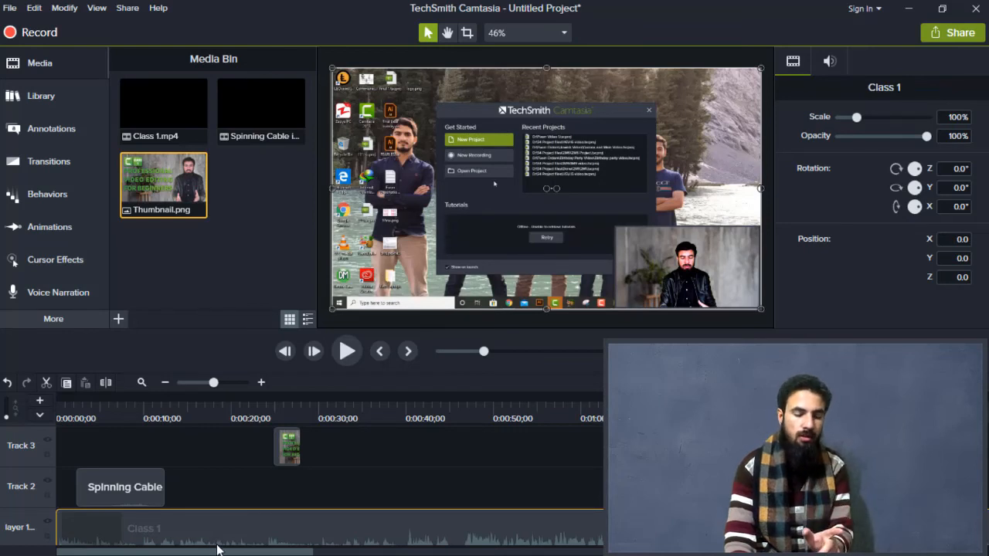
key("ctrl+Home")
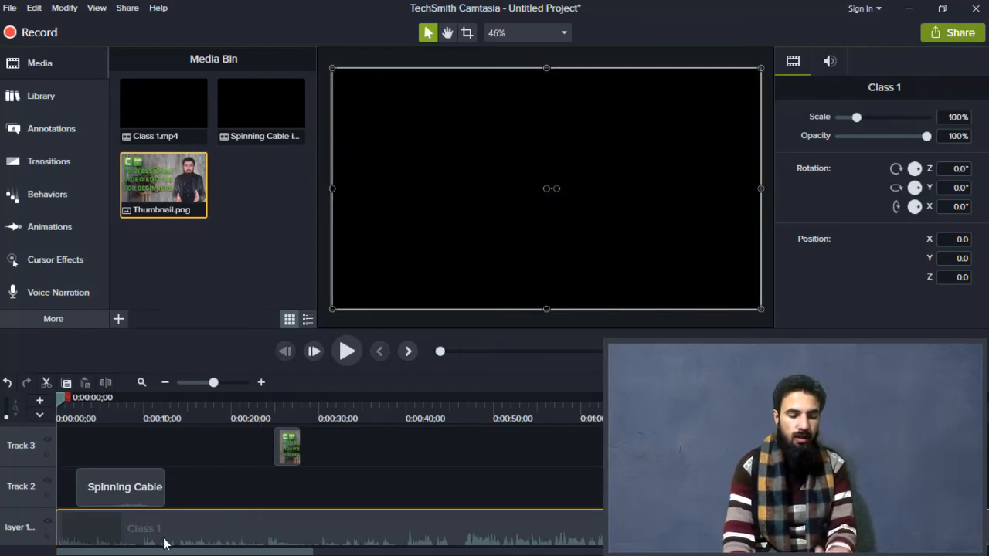
- Move the playhead to the start of the Spinning Cable clip, skip to the Thumbnail clip's start, and play until about 0:00:29;20
left_click(142, 487)
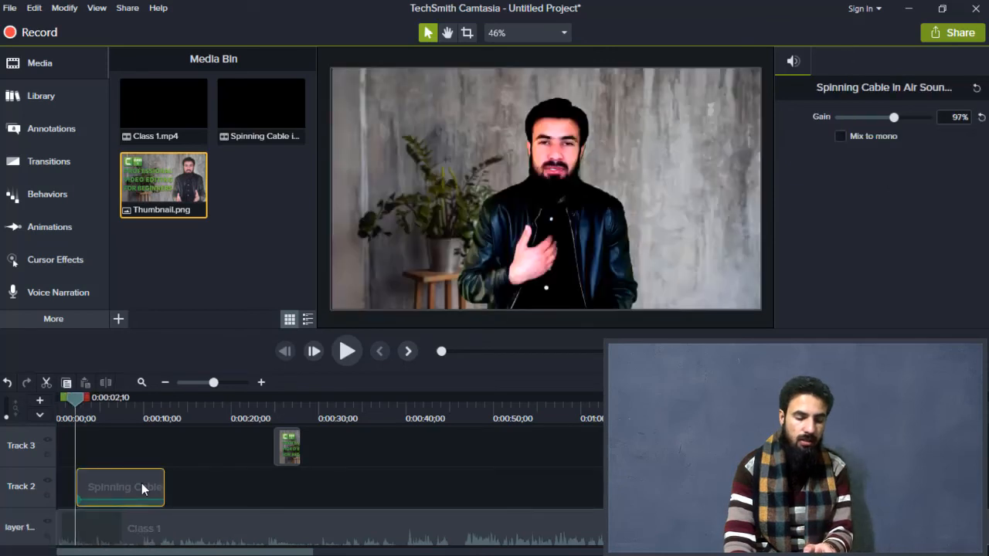
left_click(288, 453)
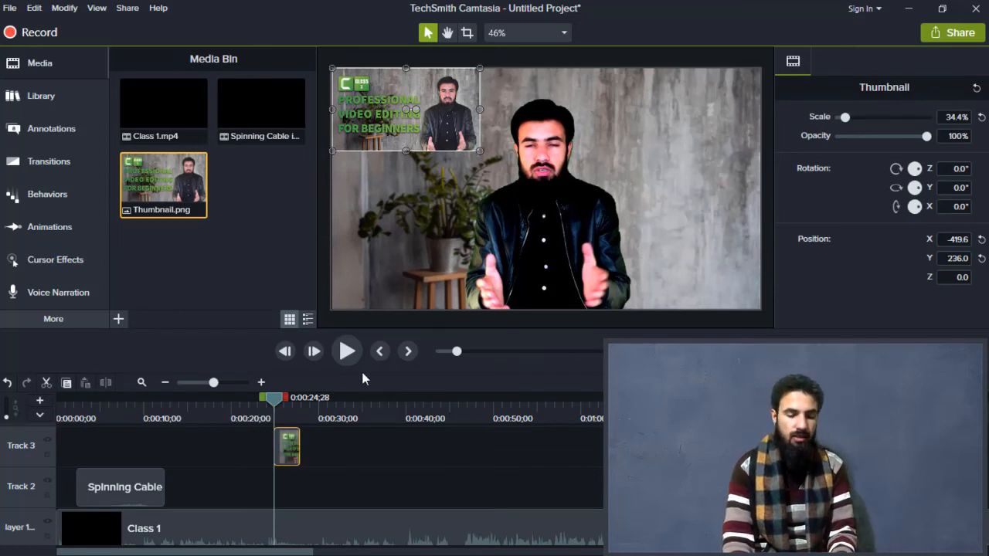
left_click(350, 352)
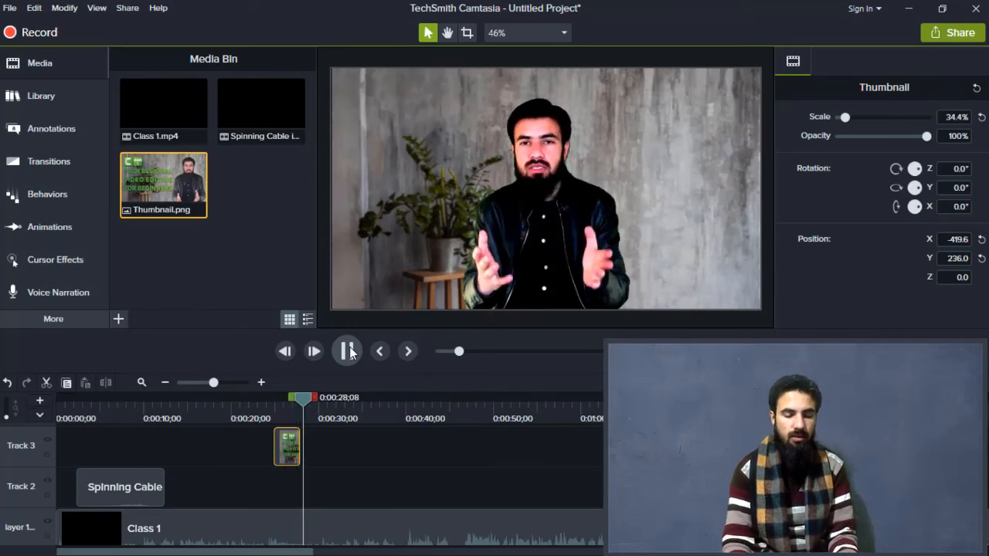
left_click(350, 351)
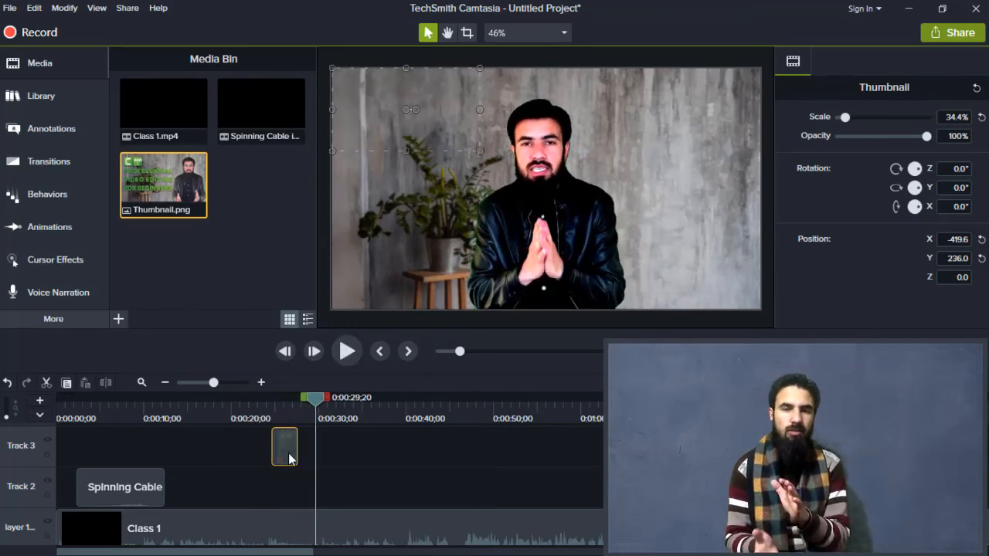